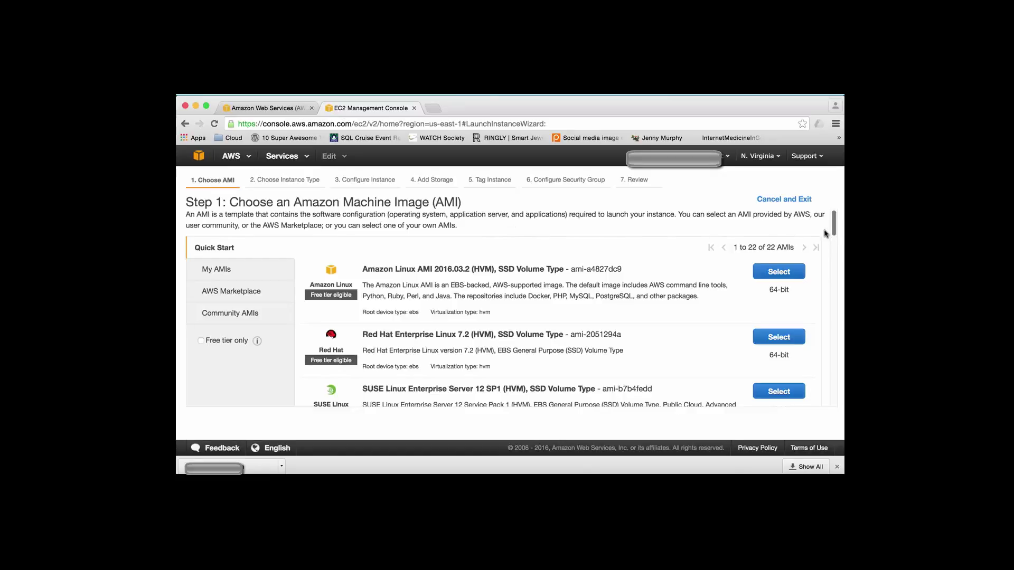
- Browse the machine images and choose Amazon Linux AMI 2016.03.2 (HVM), SSD Volume Type for the new instance
left_click_drag(834, 227, 834, 276)
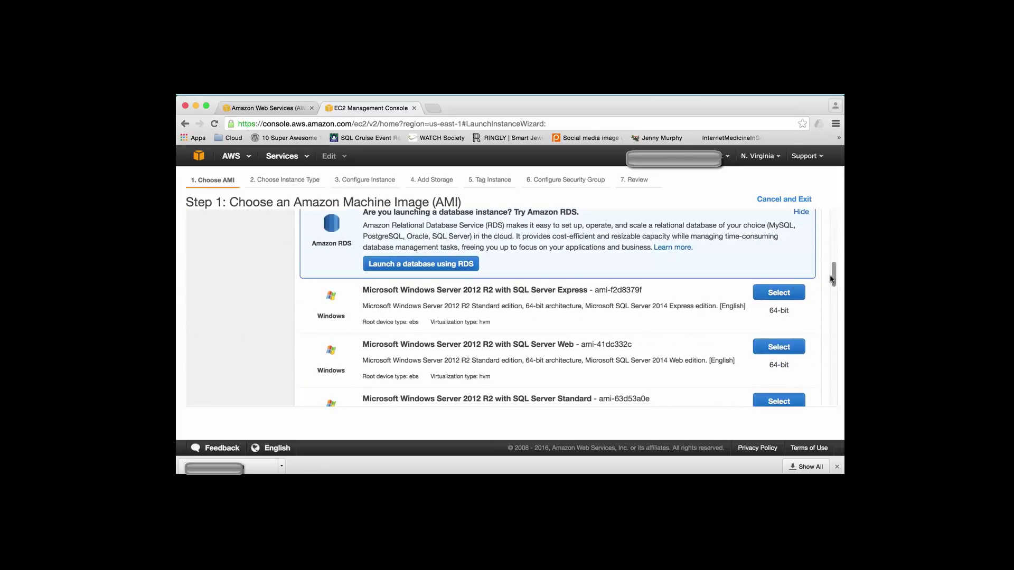
left_click_drag(834, 274, 834, 222)
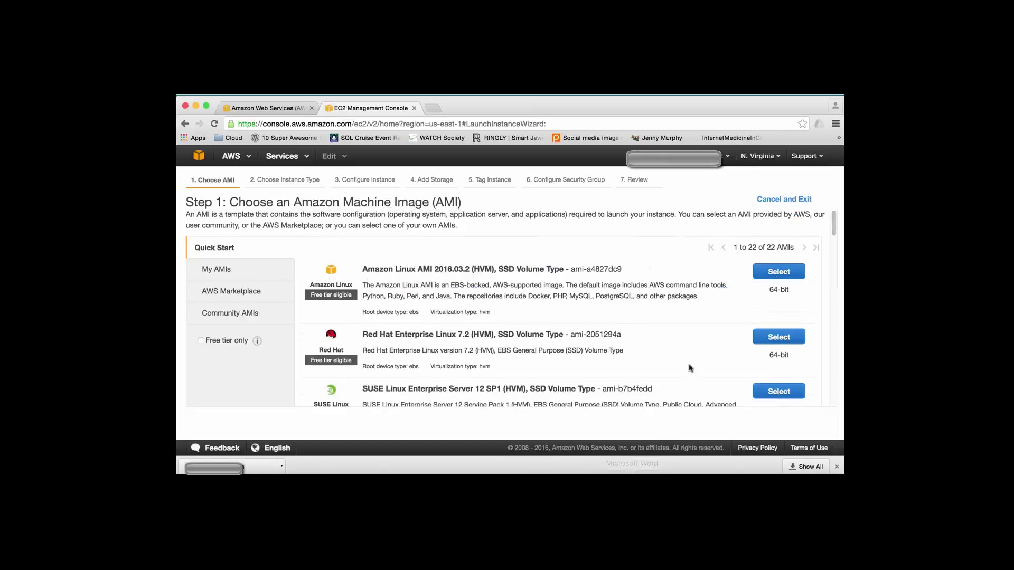
left_click(779, 272)
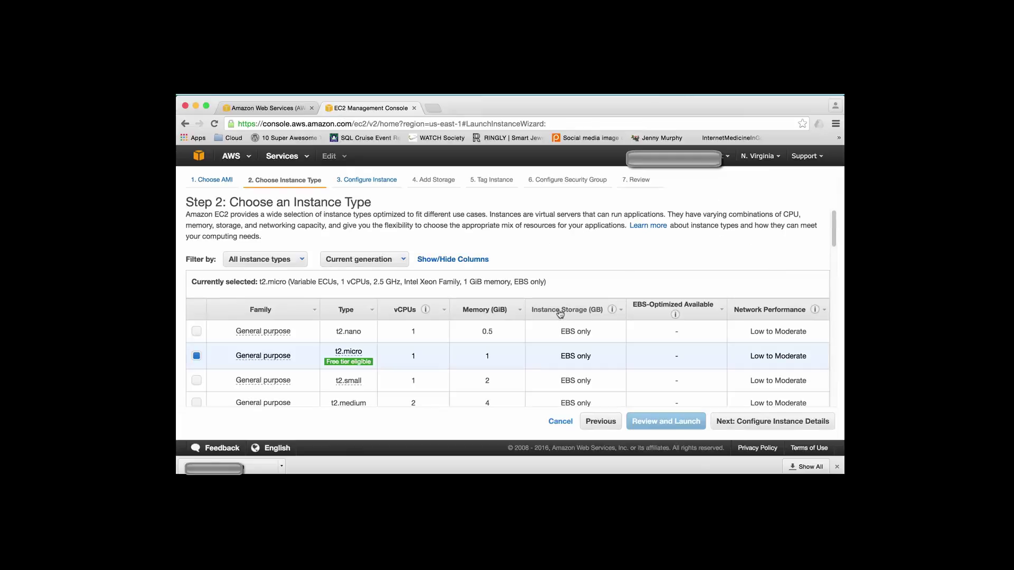
- Review the available instance type families, keep the t2.micro type, and continue to configuring the instance details
scroll(606, 338, "down", 10)
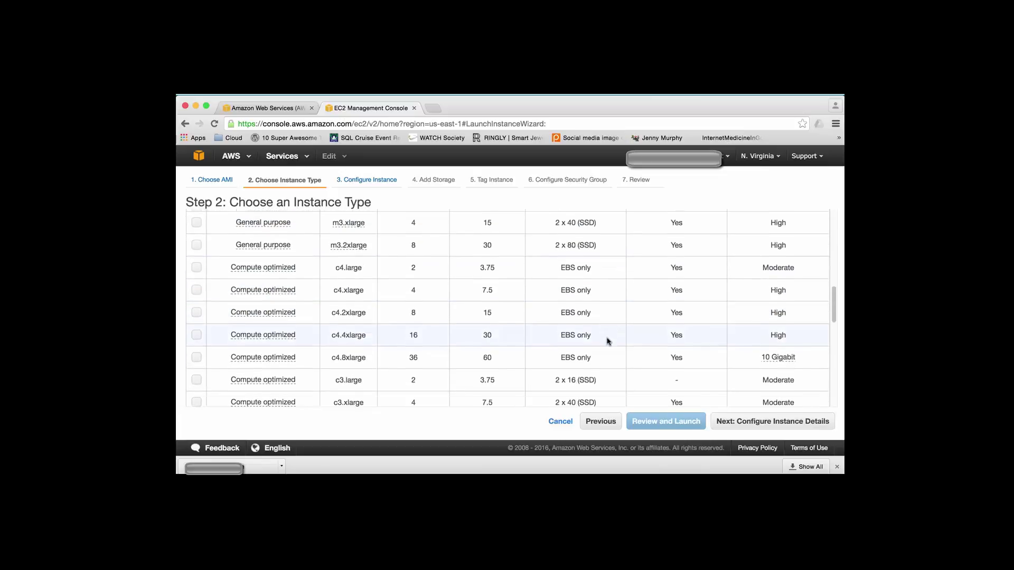
scroll(606, 338, "up", 15)
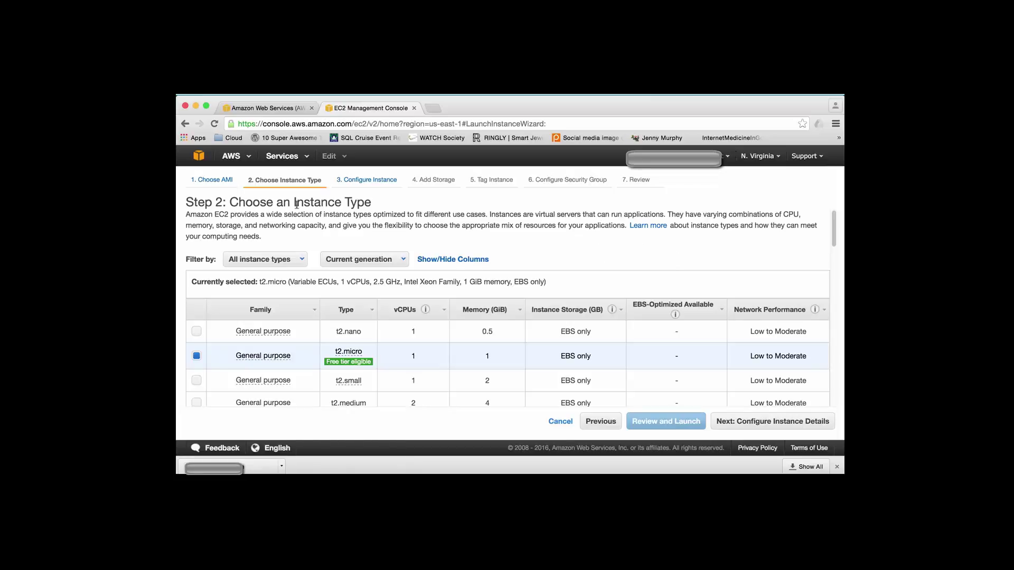
mouse_move(255, 352)
mouse_move(272, 376)
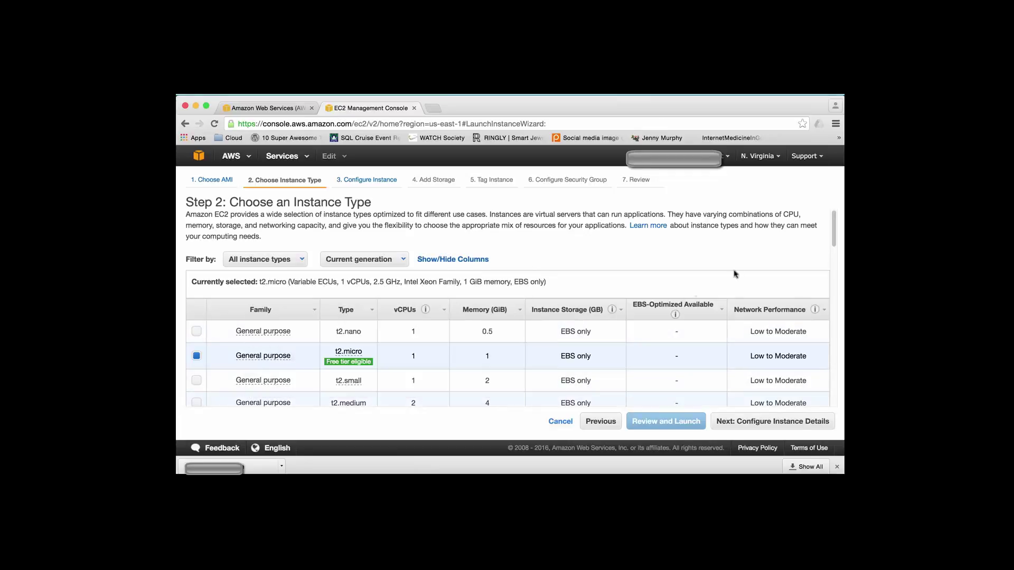
scroll(589, 336, "down", 15)
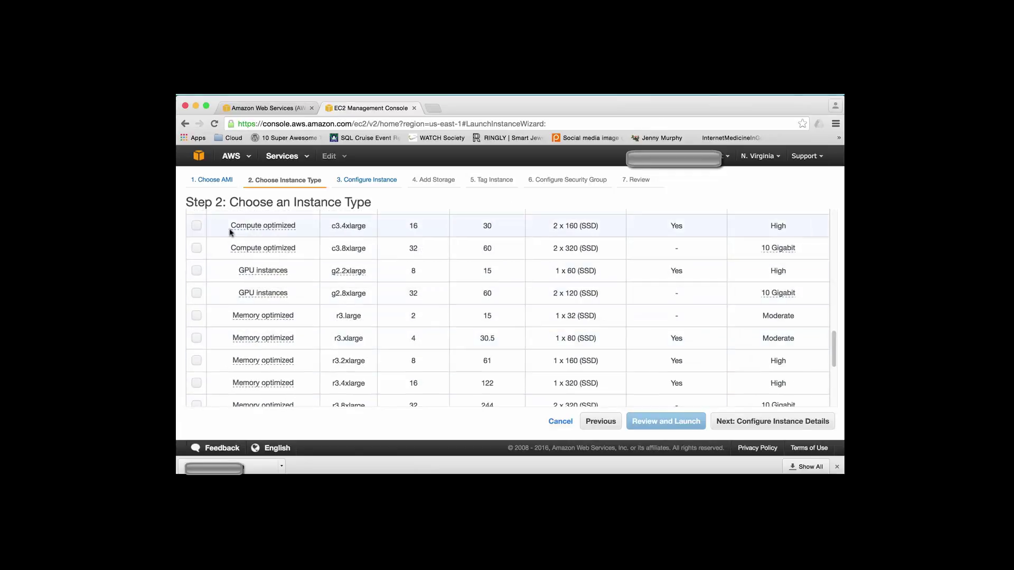
mouse_move(289, 318)
scroll(380, 392, "down", 6)
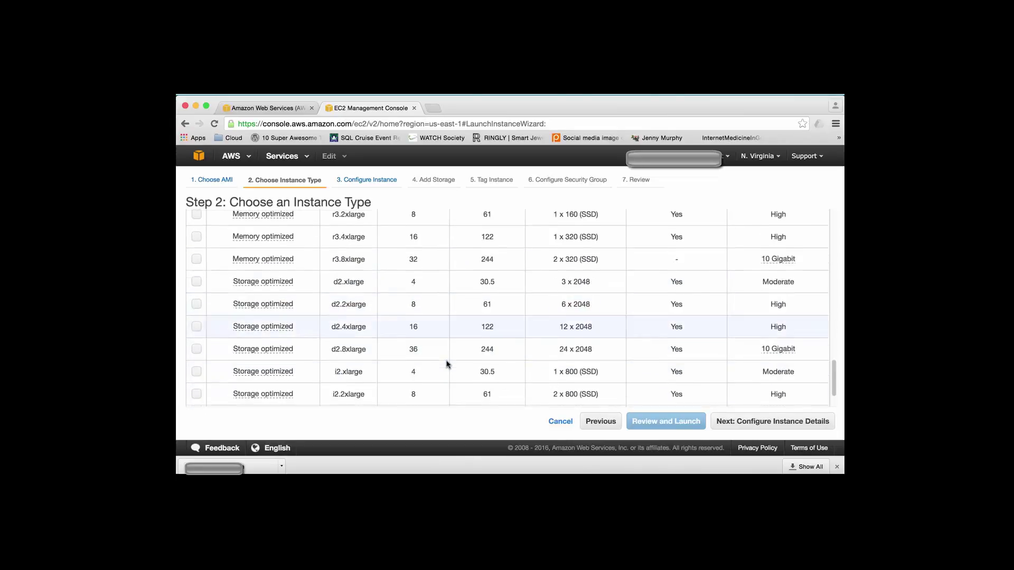
scroll(480, 357, "up", 10)
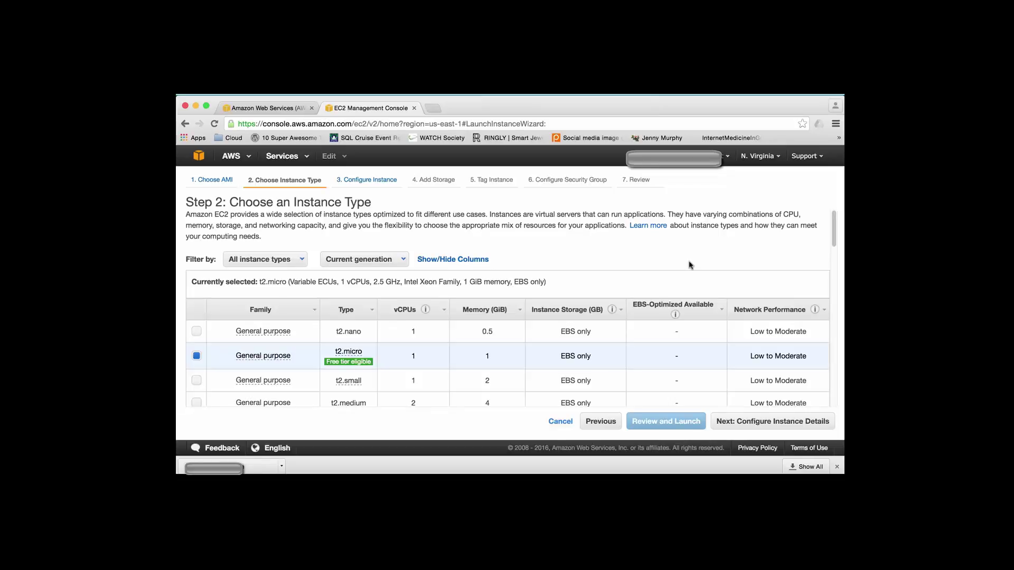
mouse_move(330, 391)
left_click(783, 426)
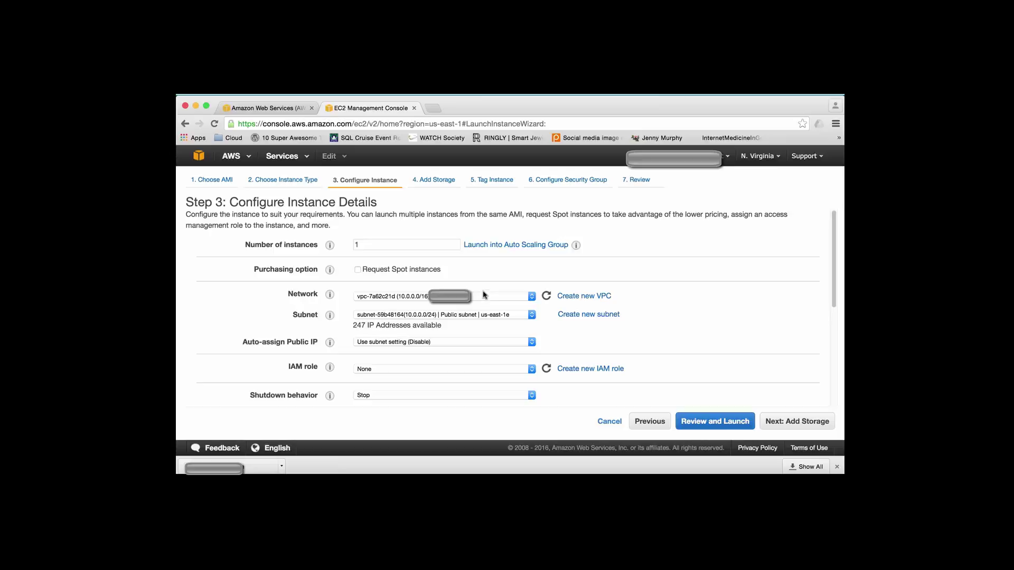
- Create a new VPC with the name tag charlie, CIDR block 10.0.0.0/16 and Default tenancy
left_click(581, 297)
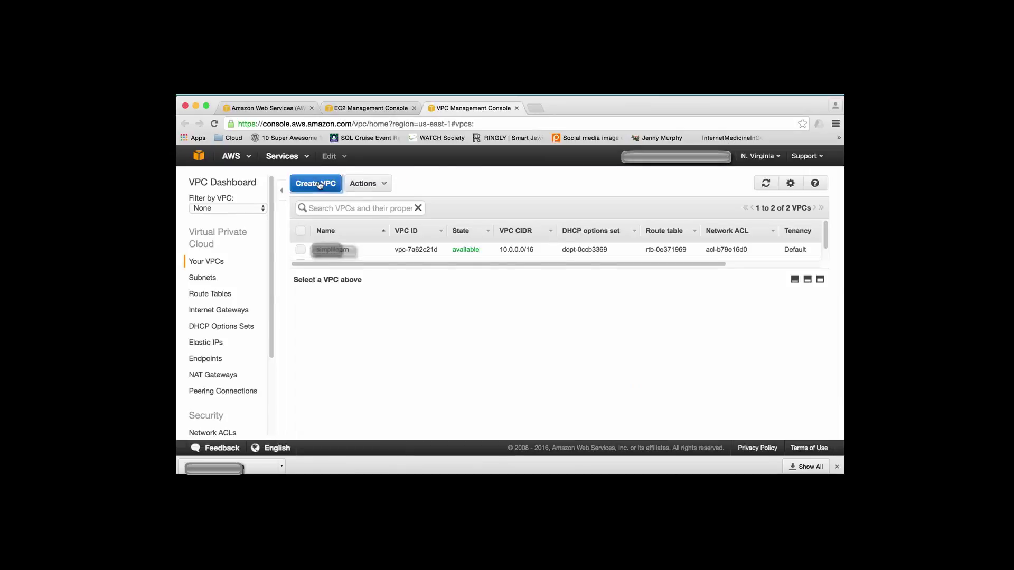
left_click(319, 183)
left_click(510, 289)
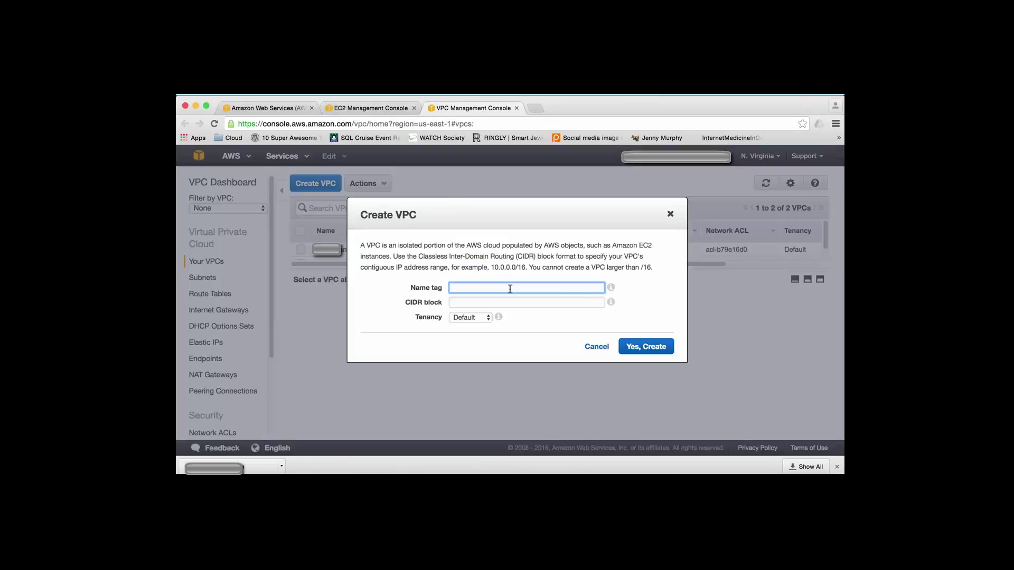
type("chalrlie")
mouse_move(611, 303)
left_click(541, 302)
type("10.0.0.")
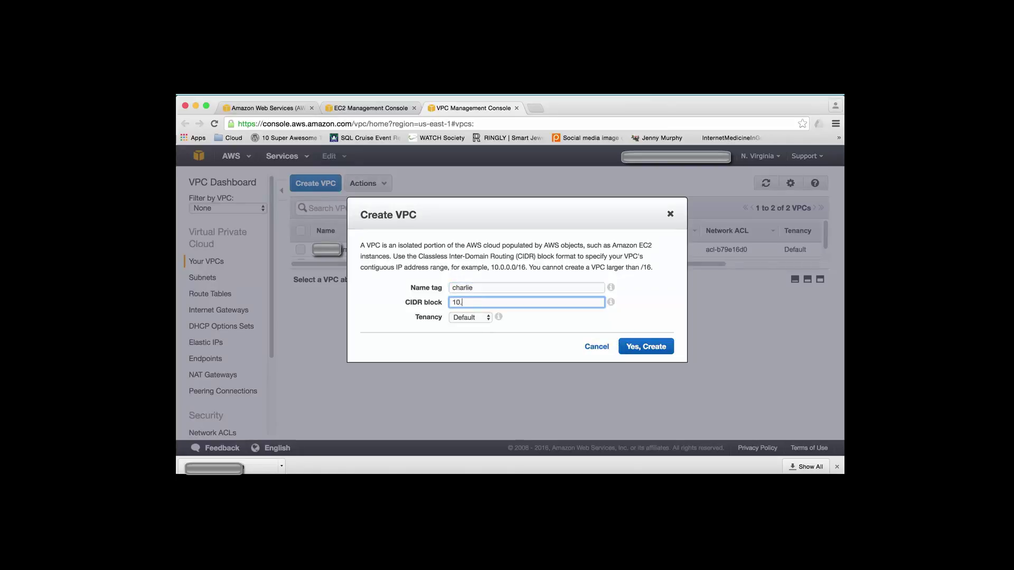
type("0/16")
left_click(656, 347)
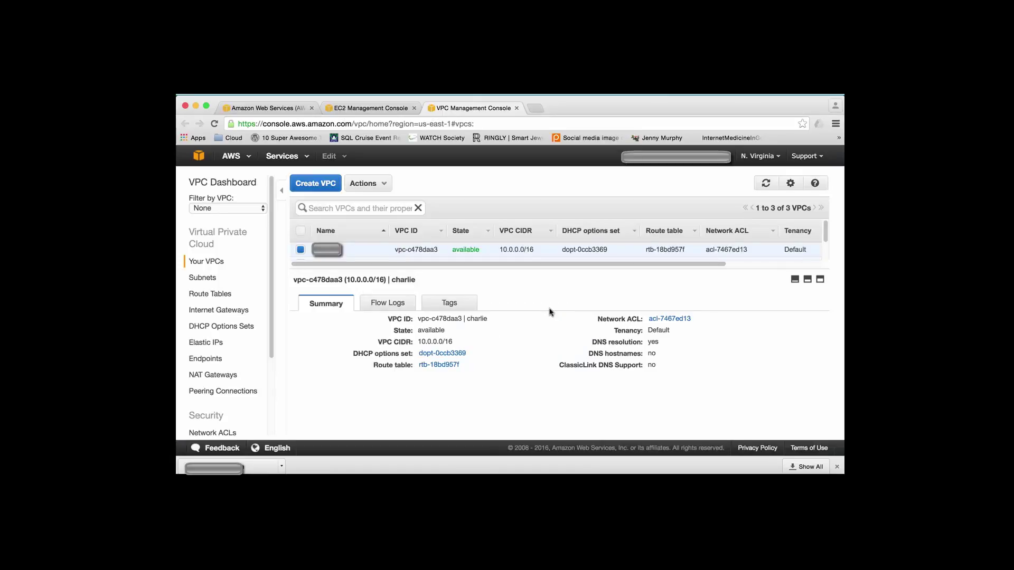
- Refresh the network list in the instance launch wizard and set the network to the charlie VPC
left_click(369, 109)
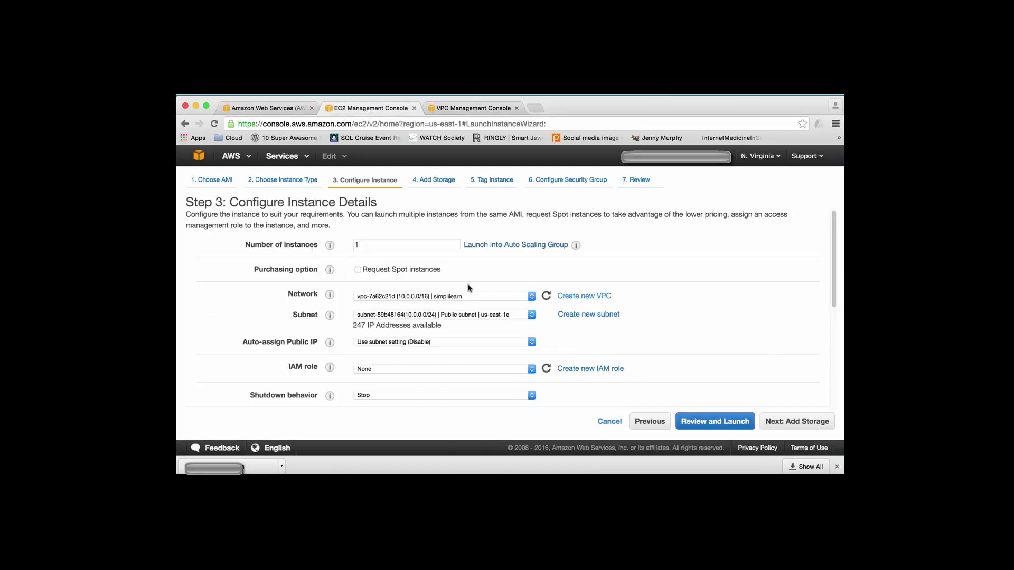
left_click(547, 296)
left_click(531, 296)
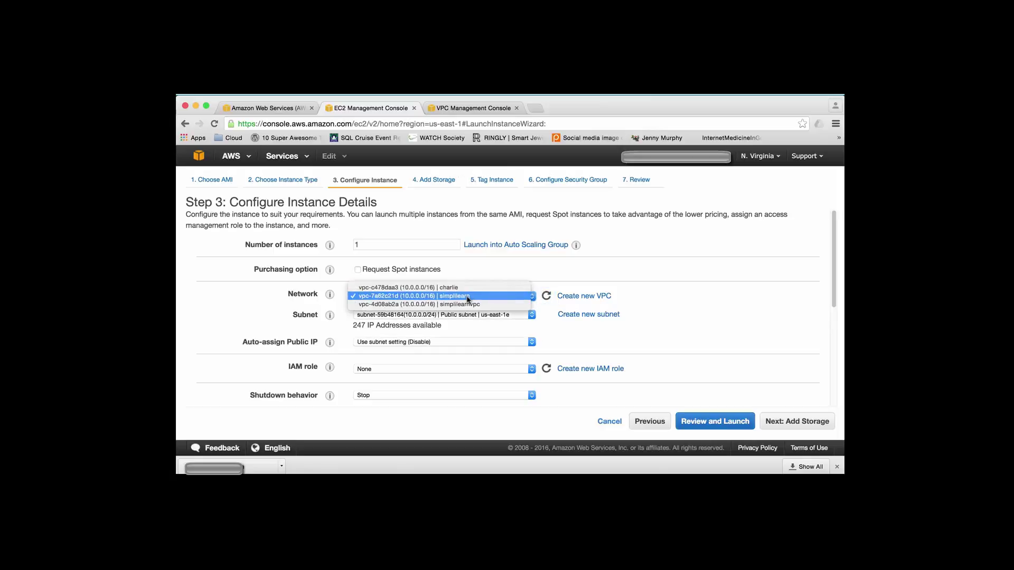
left_click(467, 300)
left_click(532, 319)
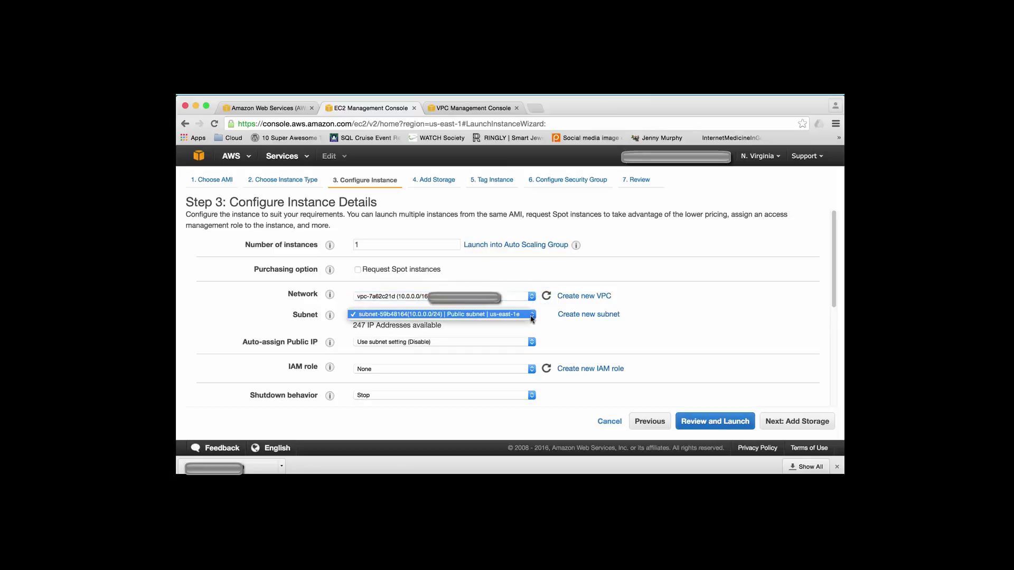
left_click(533, 320)
left_click(532, 320)
left_click(482, 304)
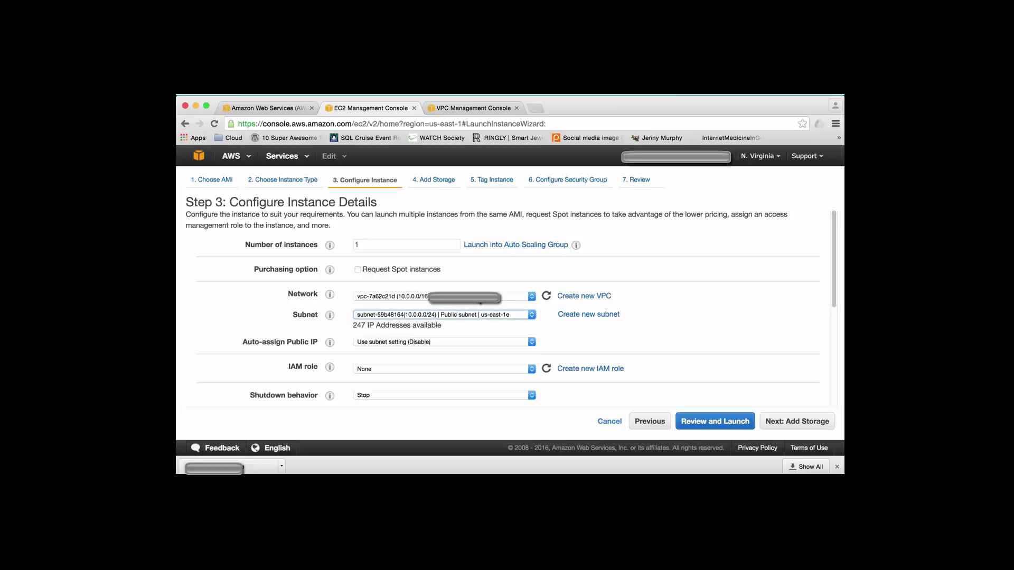
left_click(479, 299)
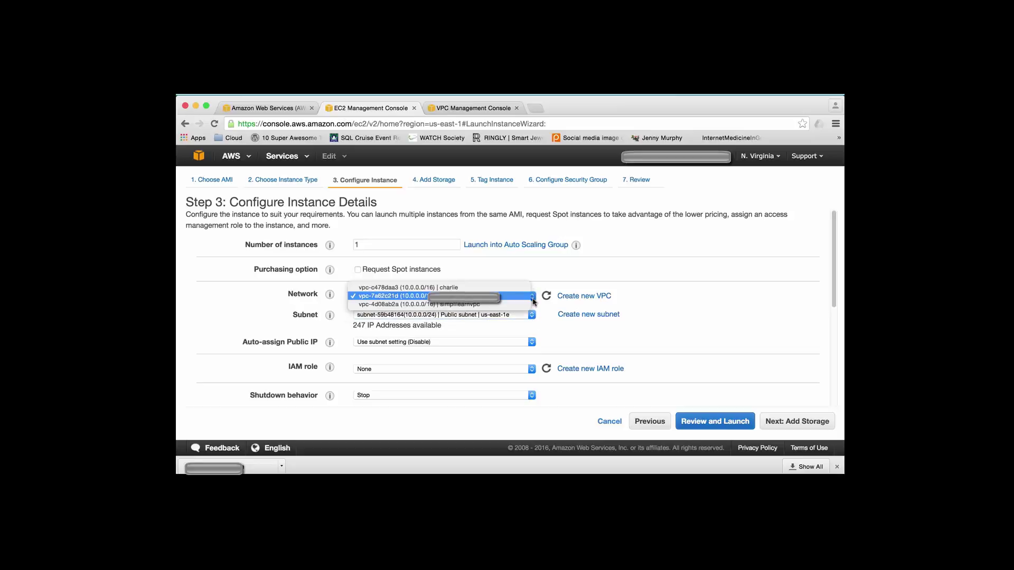
left_click(461, 288)
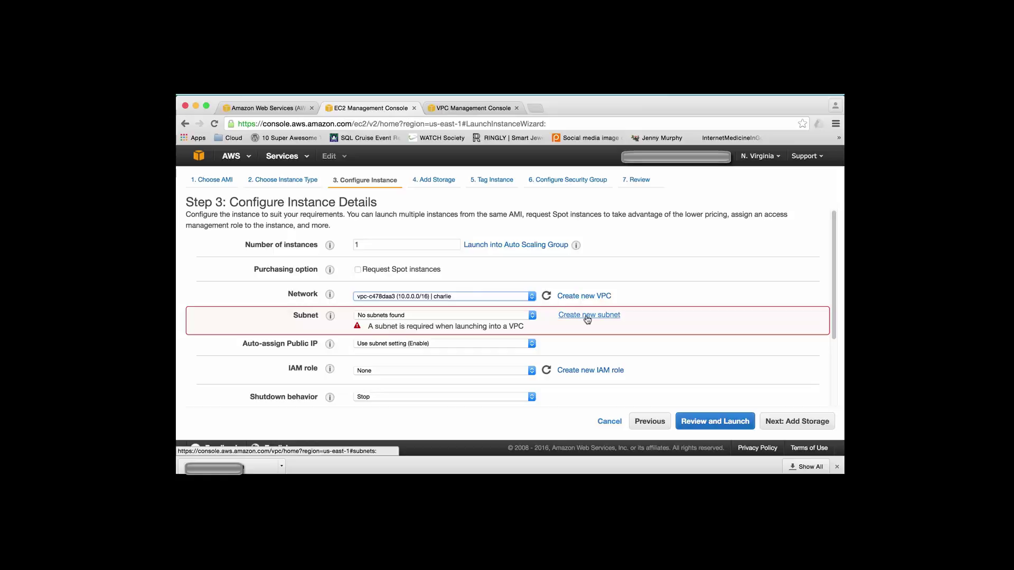
- Create a subnet named charlie in the charlie VPC with CIDR block 10.0.0.0/16 and no availability zone preference
left_click(587, 316)
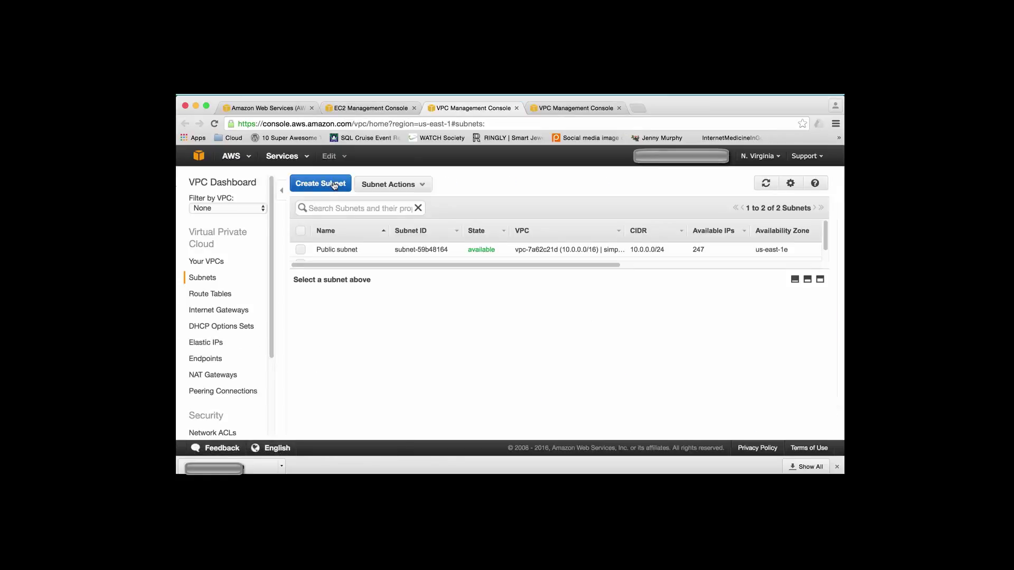
left_click(333, 184)
left_click(490, 289)
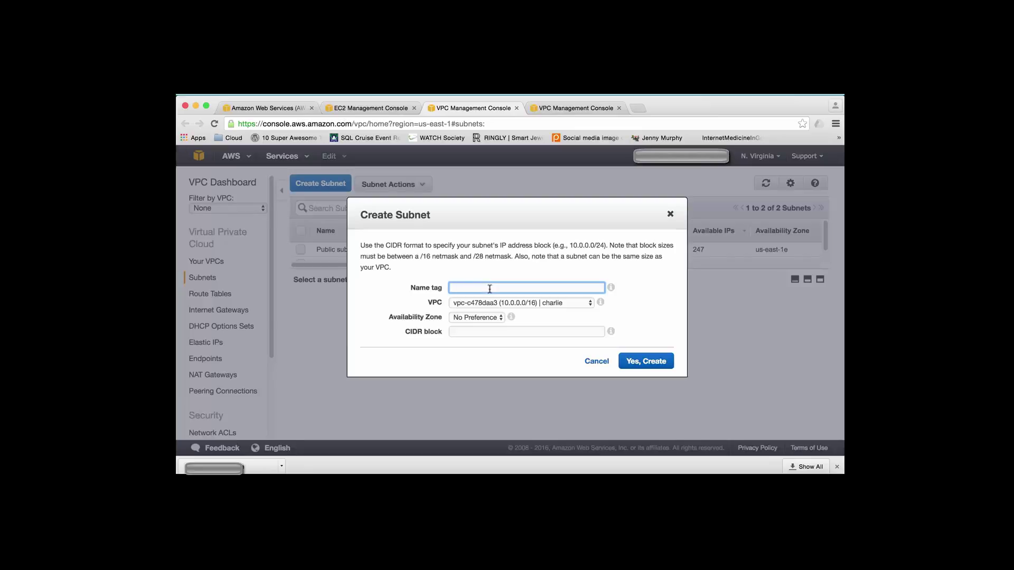
type("charlie")
left_click(462, 332)
type("10.0")
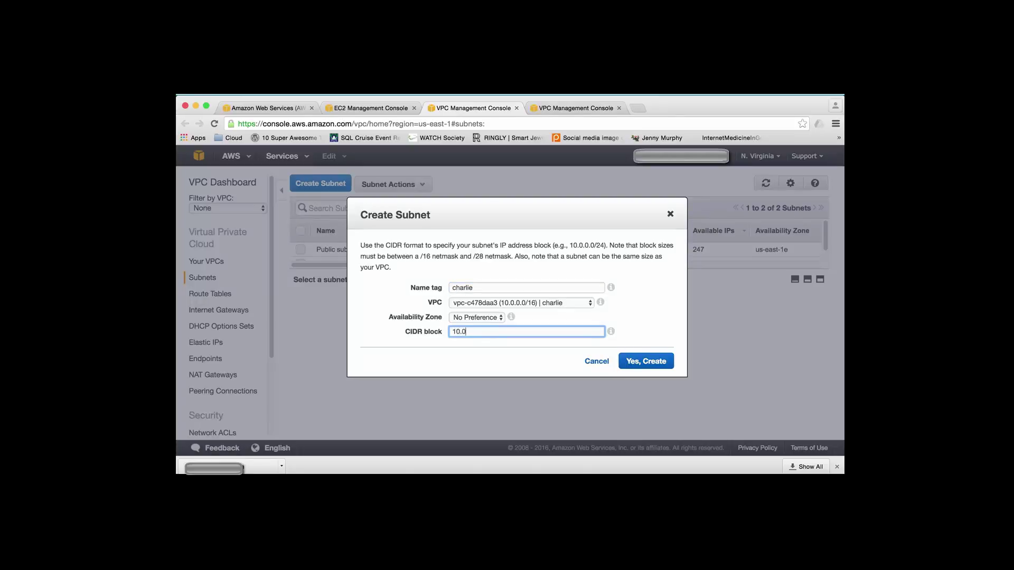
type(".0.0/16")
left_click(661, 364)
- Back in the launch wizard, refresh the networks and set the instance's network to vpc-7a62c21d (10.0.0.0/16) | simplilearn
left_click(356, 108)
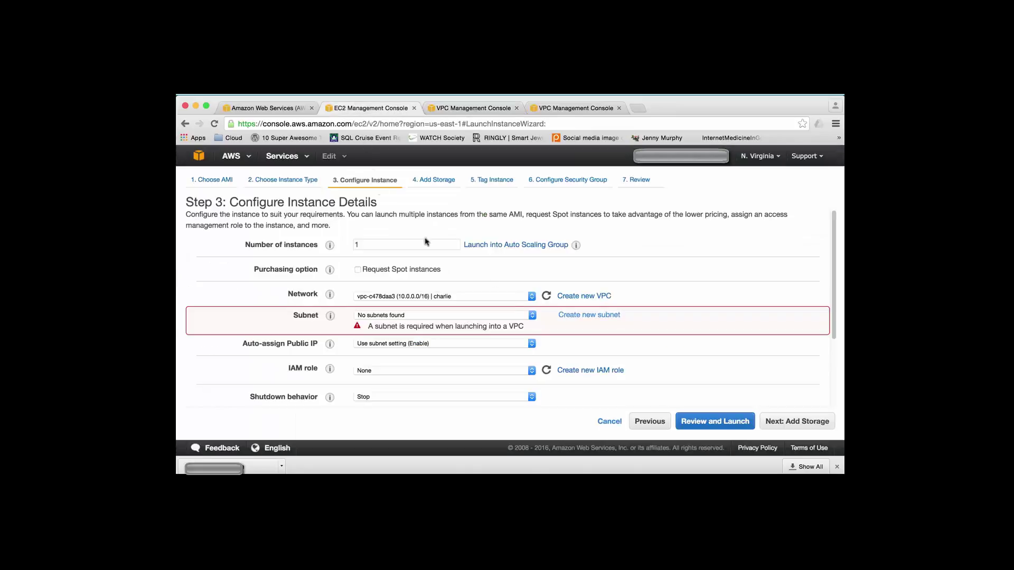
left_click(546, 296)
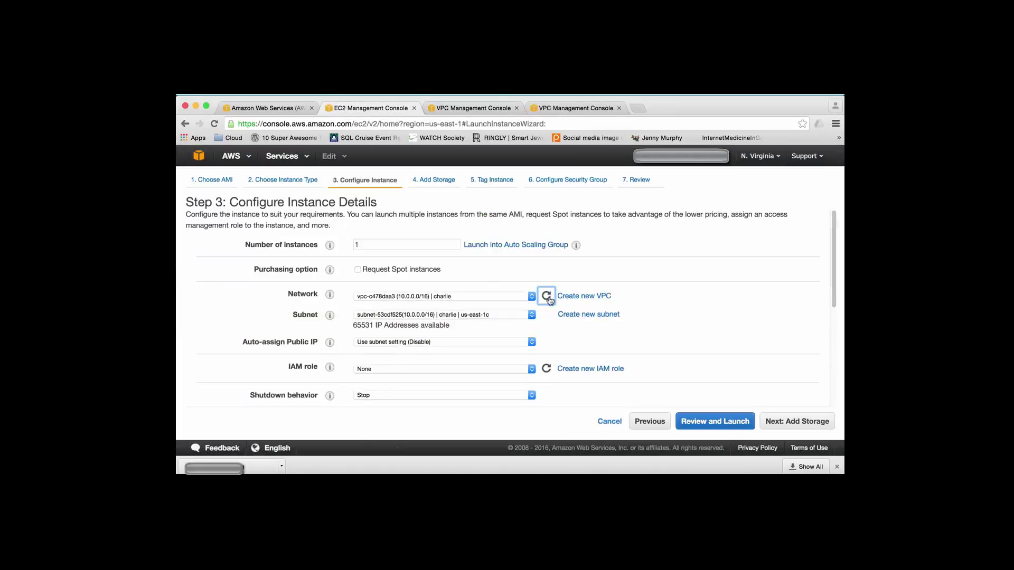
left_click(531, 297)
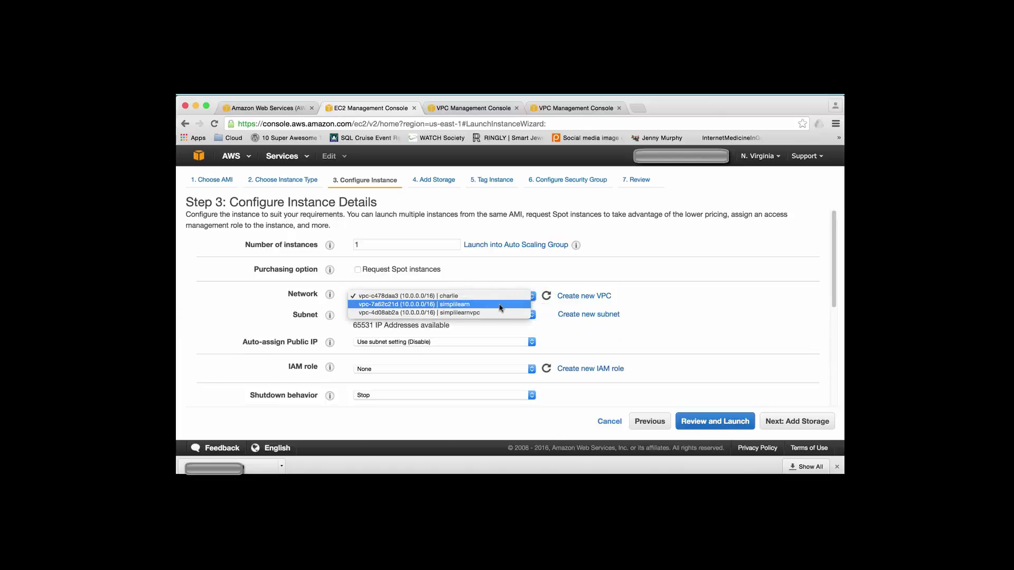
left_click(496, 305)
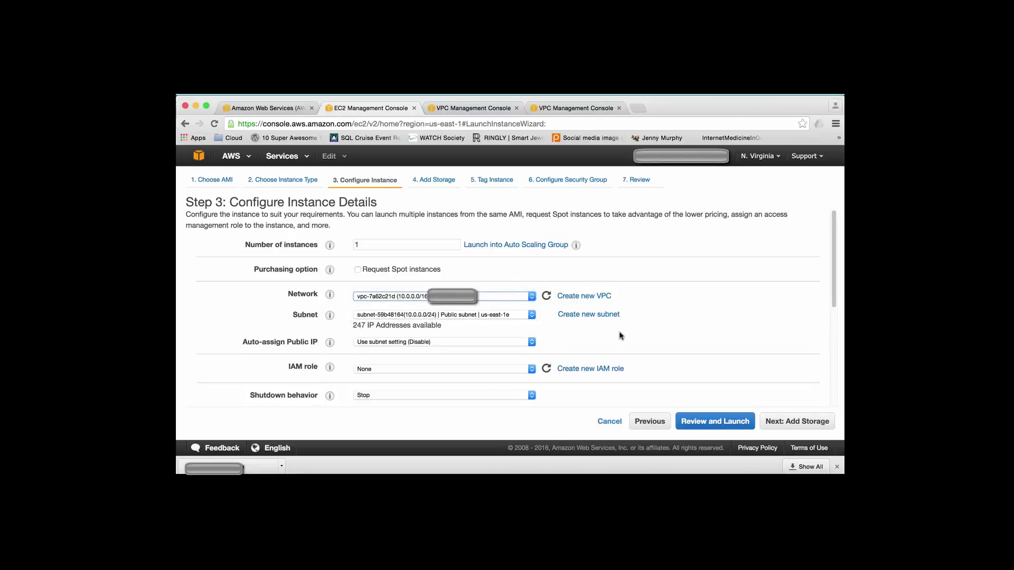
- Set Auto-assign Public IP to Enable and the IAM role to iamrole1a for the instance
left_click(531, 344)
left_click(424, 352)
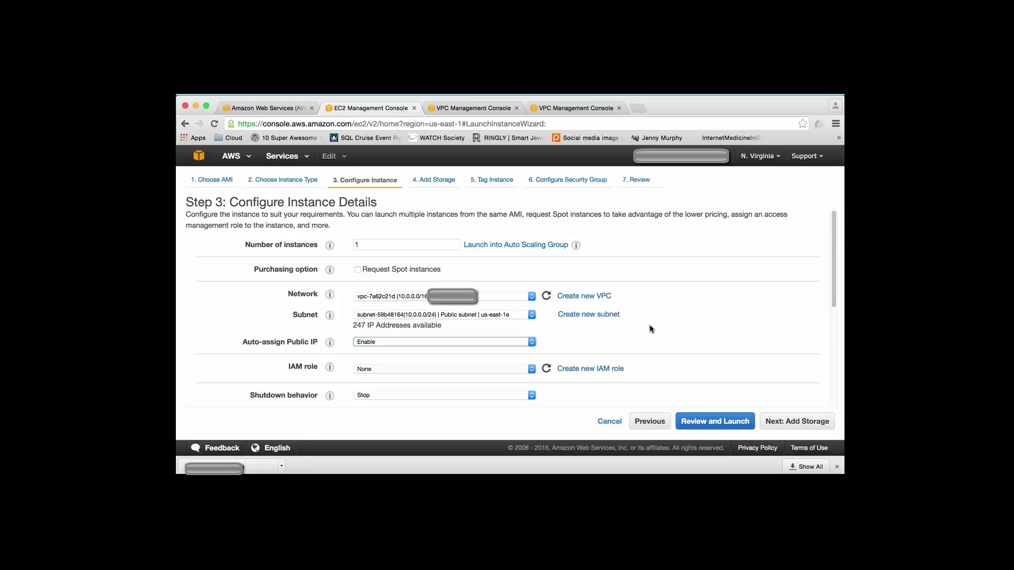
left_click(532, 371)
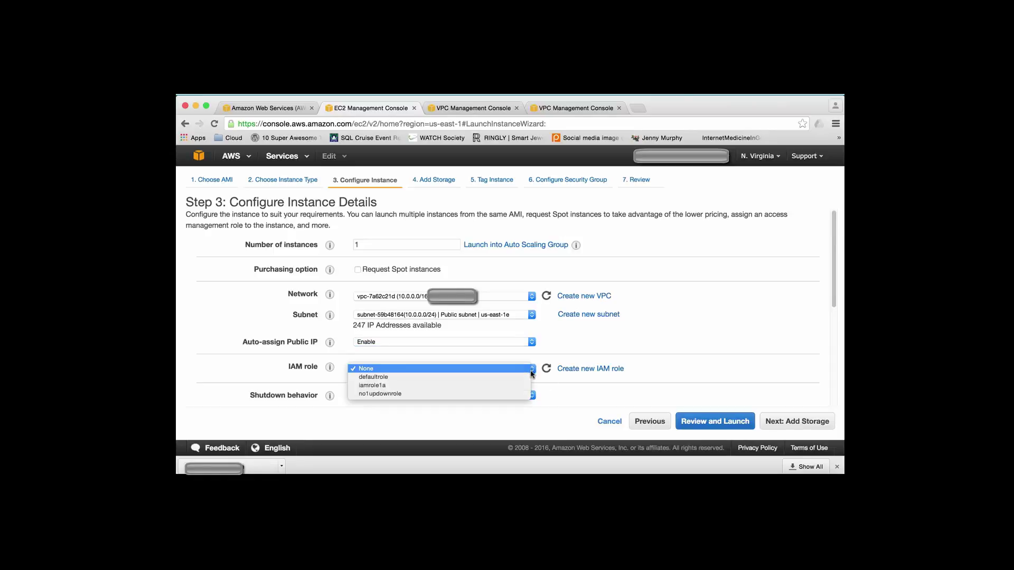
left_click(395, 386)
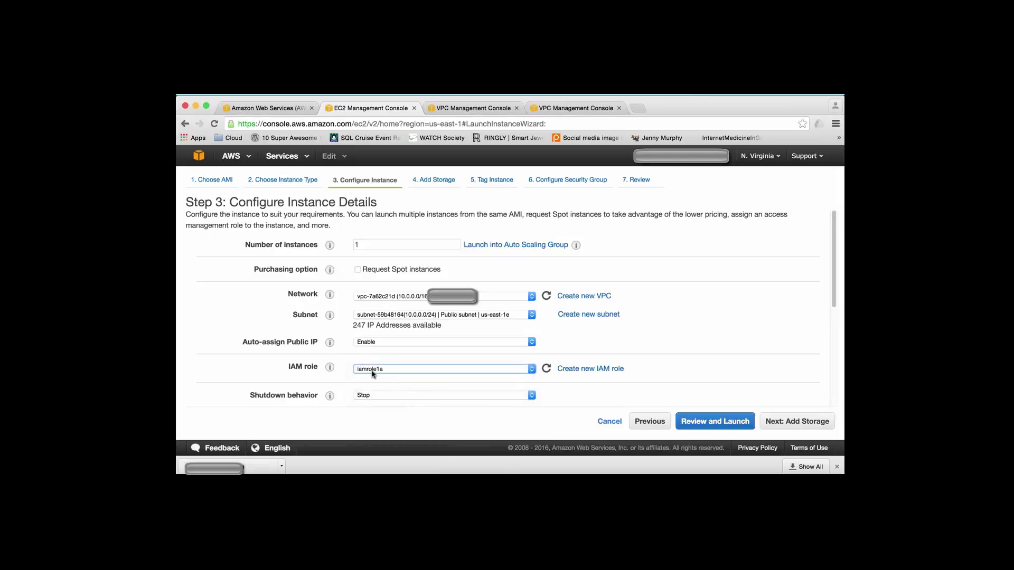
- Open the iamrole1a role in the IAM console and examine its attached managed policies
left_click(602, 368)
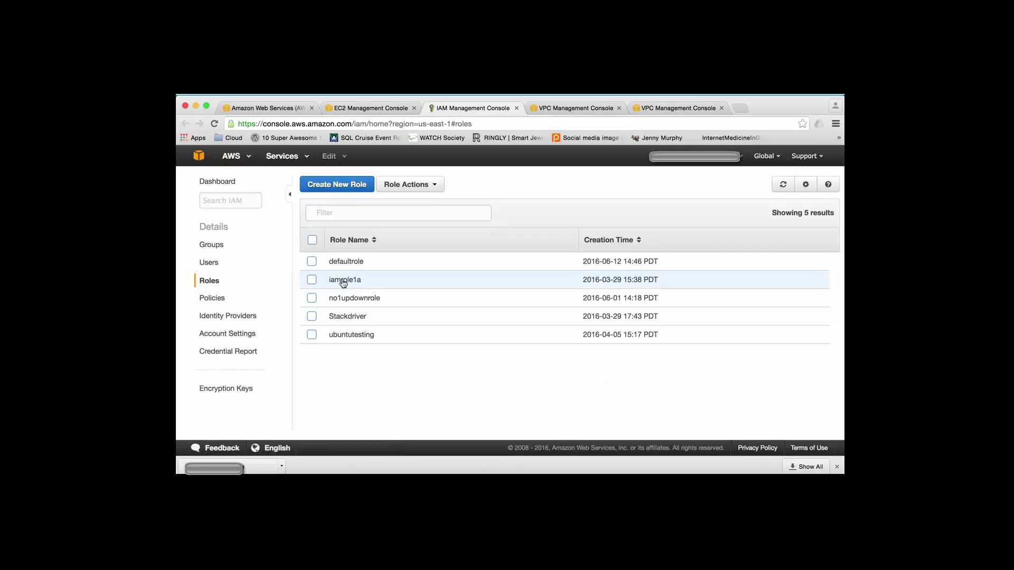
left_click(344, 280)
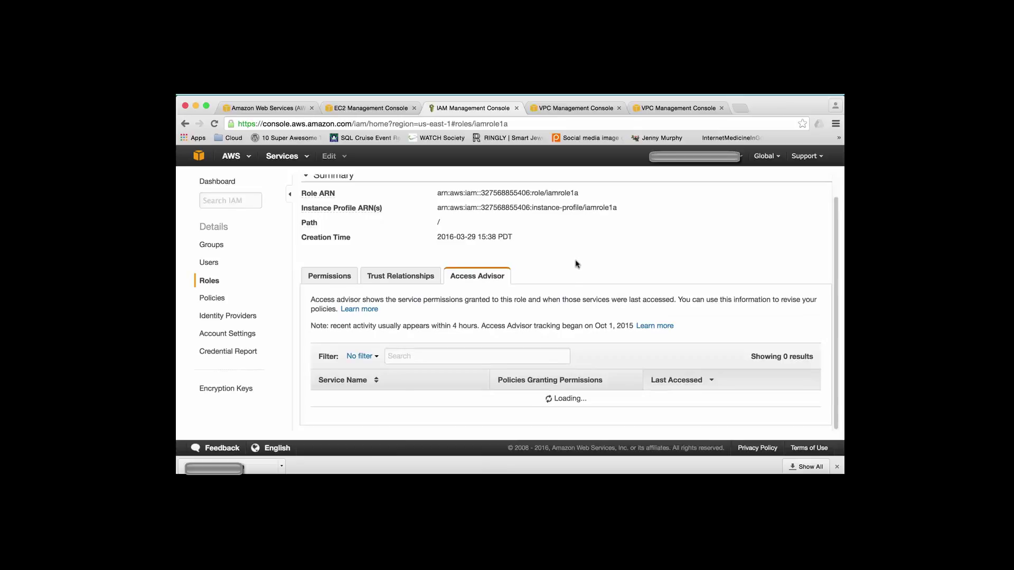
scroll(644, 290, "down", 5)
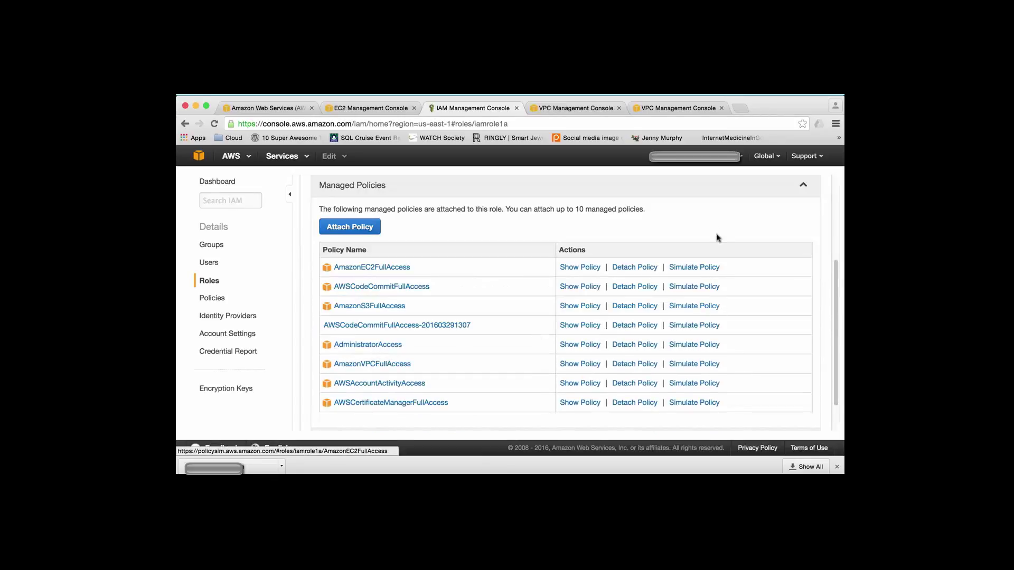
scroll(723, 246, "down", 1)
scroll(727, 250, "up", 5)
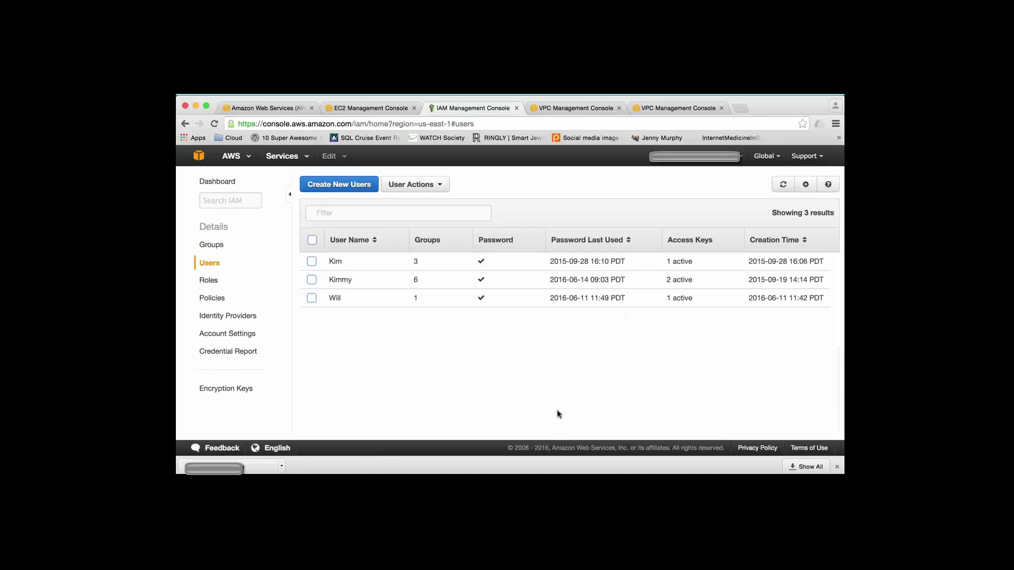
- Open the IAM user who belongs to six groups and examine the access keys and sign-in credentials
left_click(357, 279)
scroll(587, 311, "down", 5)
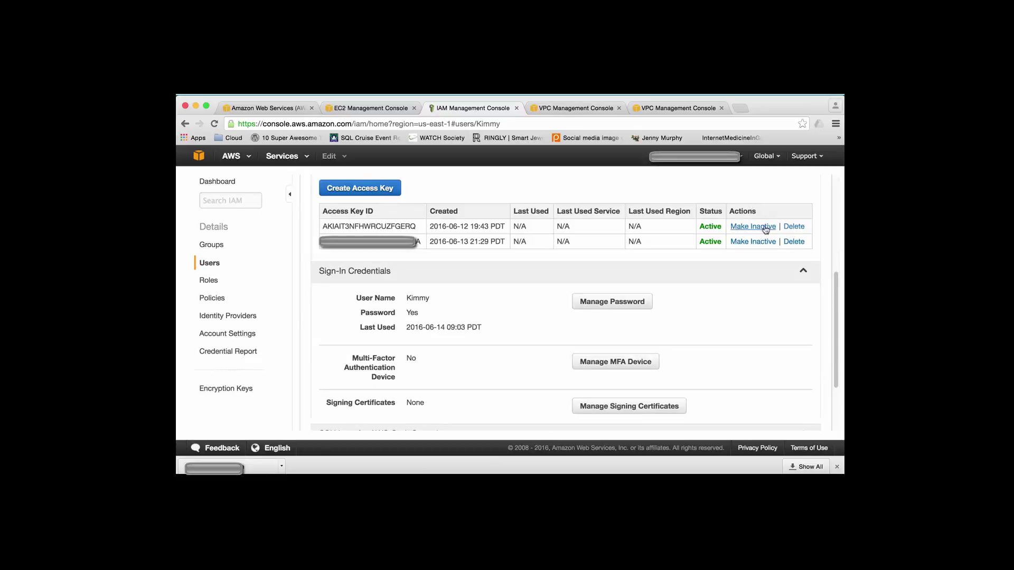
- Delete the IAM user's access key created on 2016-06-12 and create a new access key
left_click(792, 226)
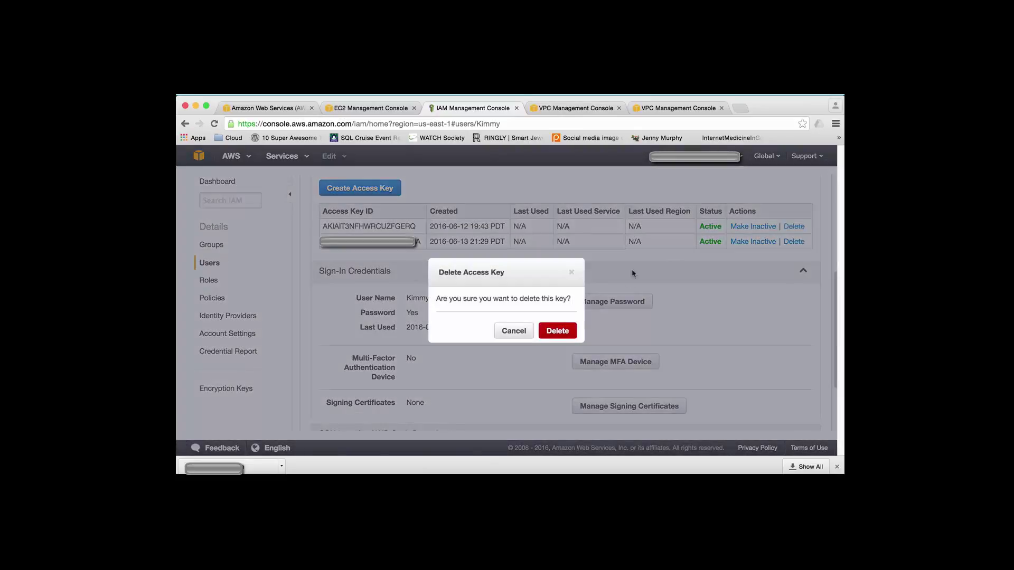
left_click(570, 331)
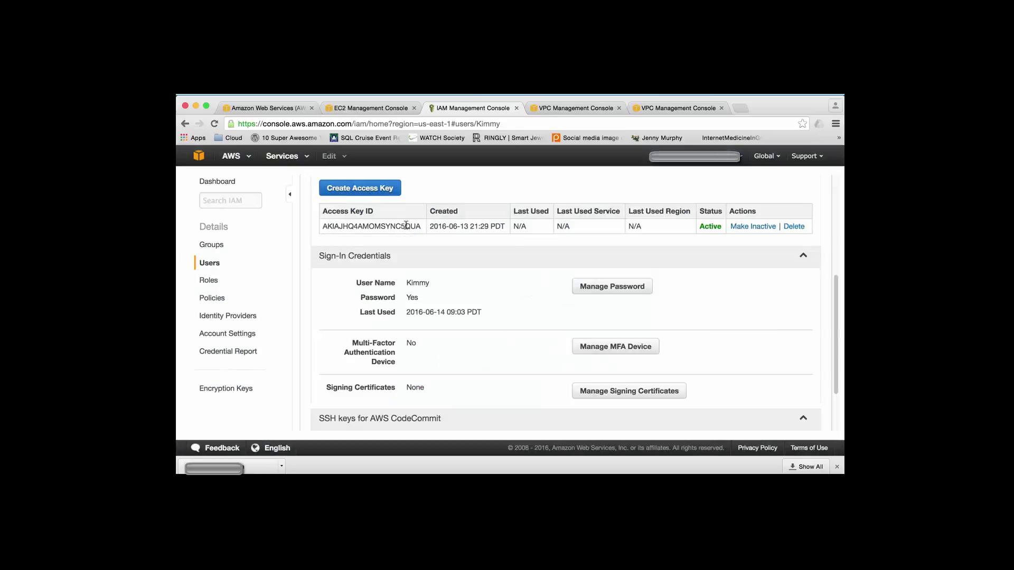
left_click(366, 189)
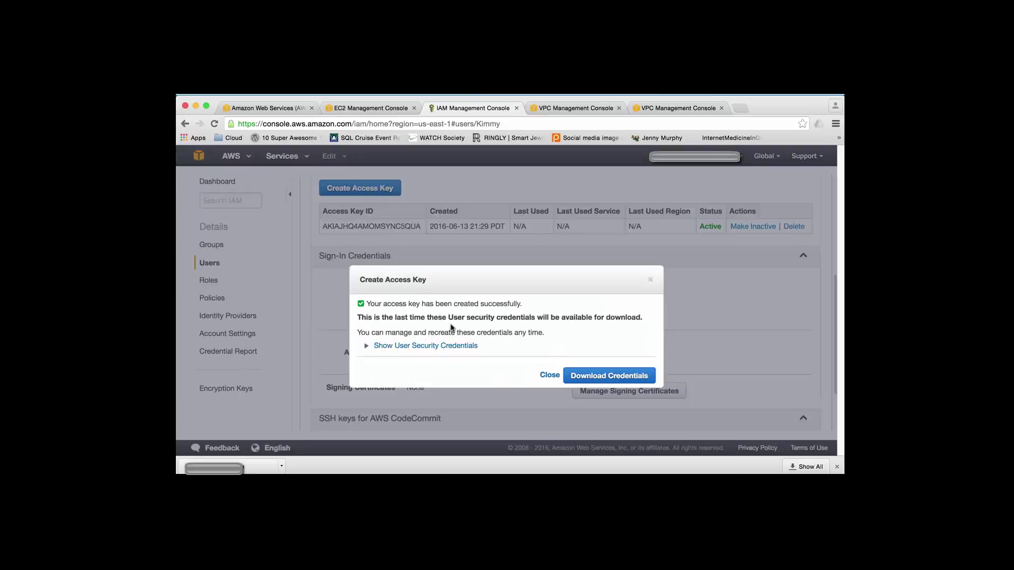
- Reveal the new security credentials, download them, and copy the access key ID and secret access key into a text document
left_click(423, 346)
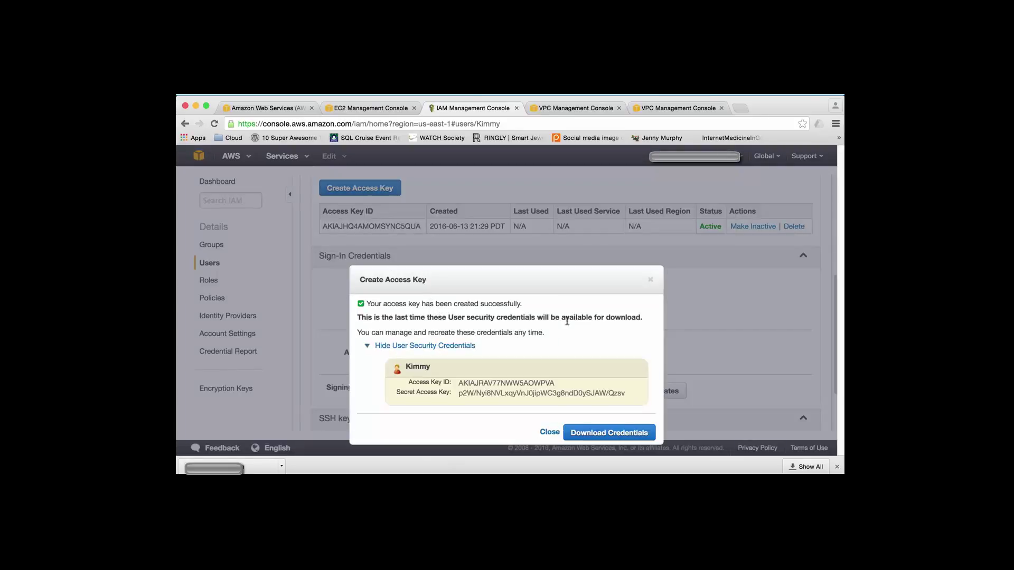
left_click_drag(396, 380, 646, 401)
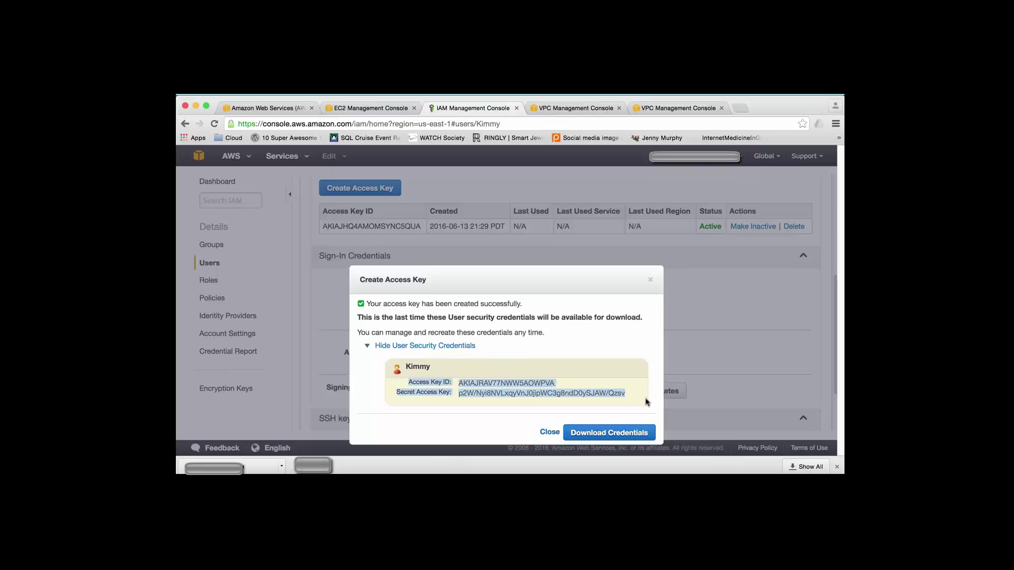
left_click(618, 434)
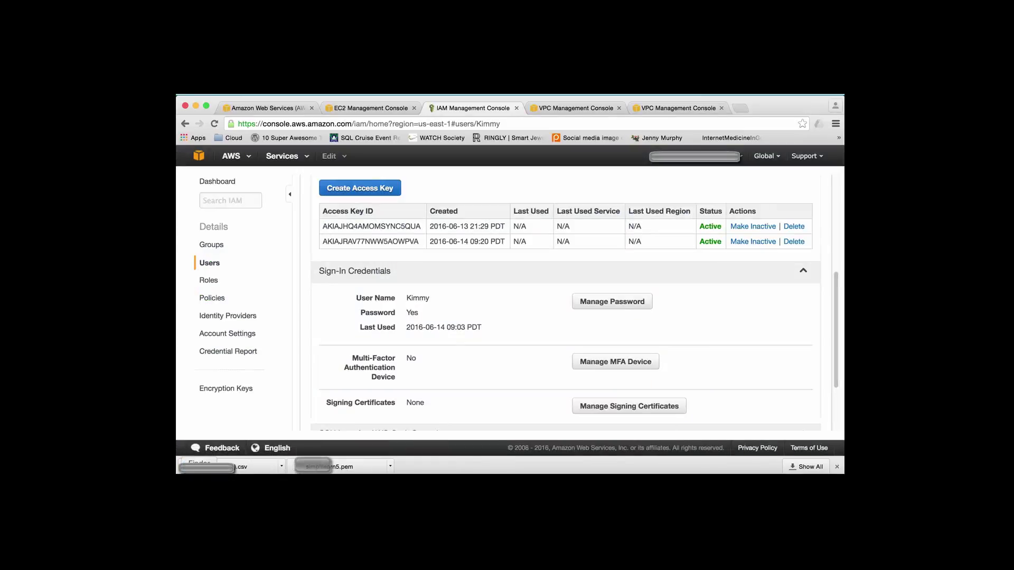
left_click(214, 468)
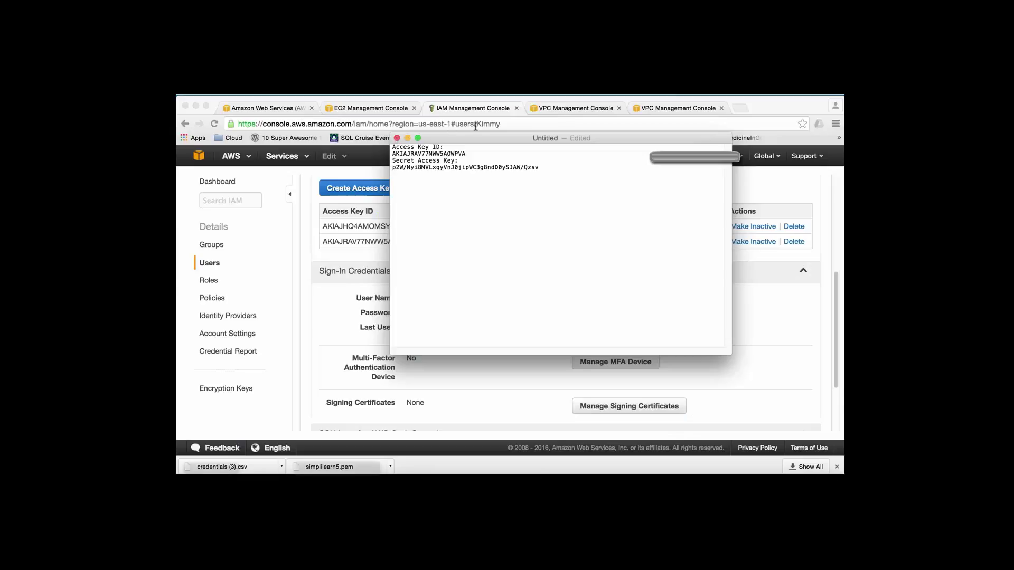
left_click(404, 137)
- Return to the EC2 launch wizard, edit the security group from the review, and set its SSH rule's source to My IP
left_click(355, 111)
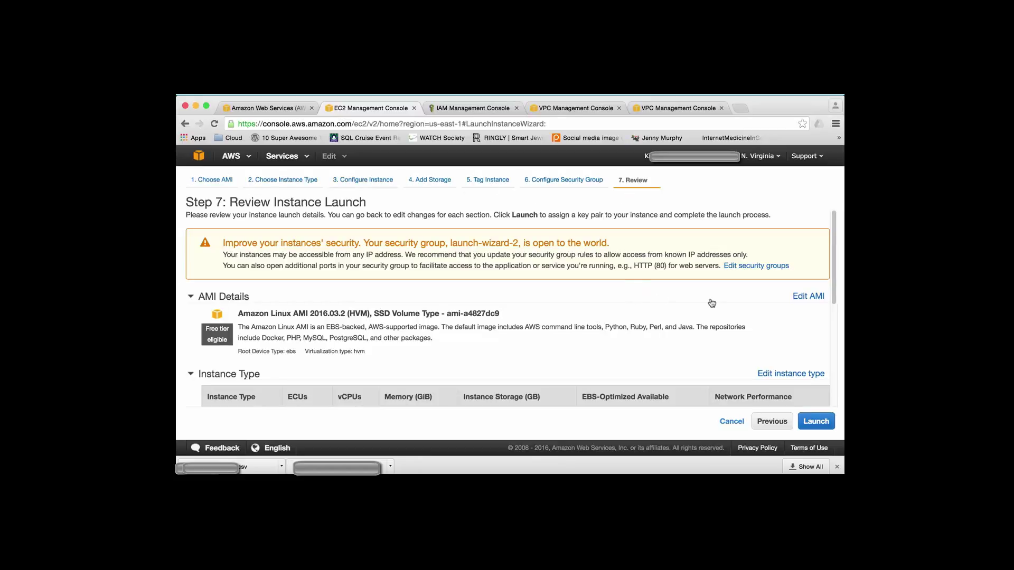
left_click(751, 266)
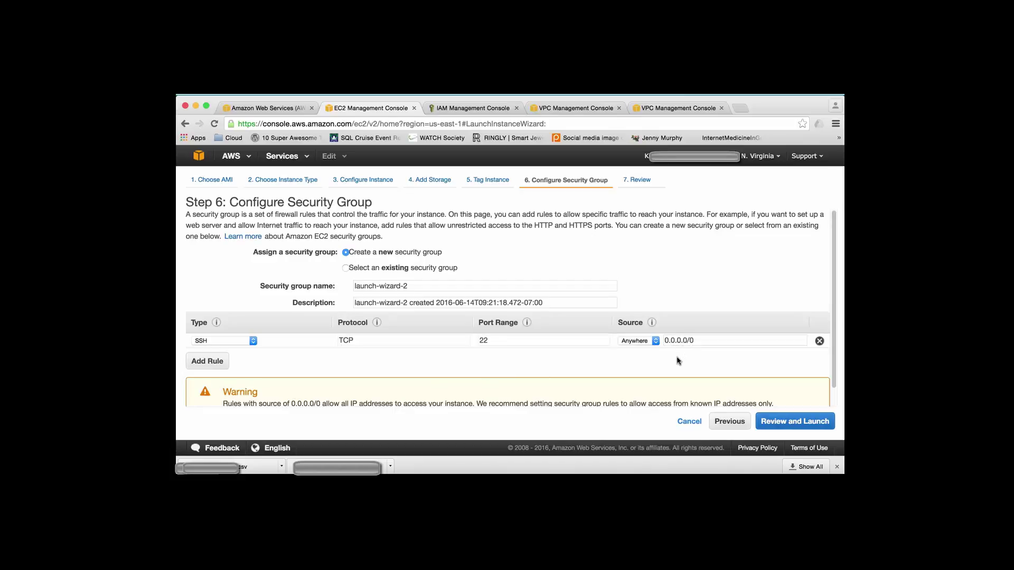
left_click(655, 344)
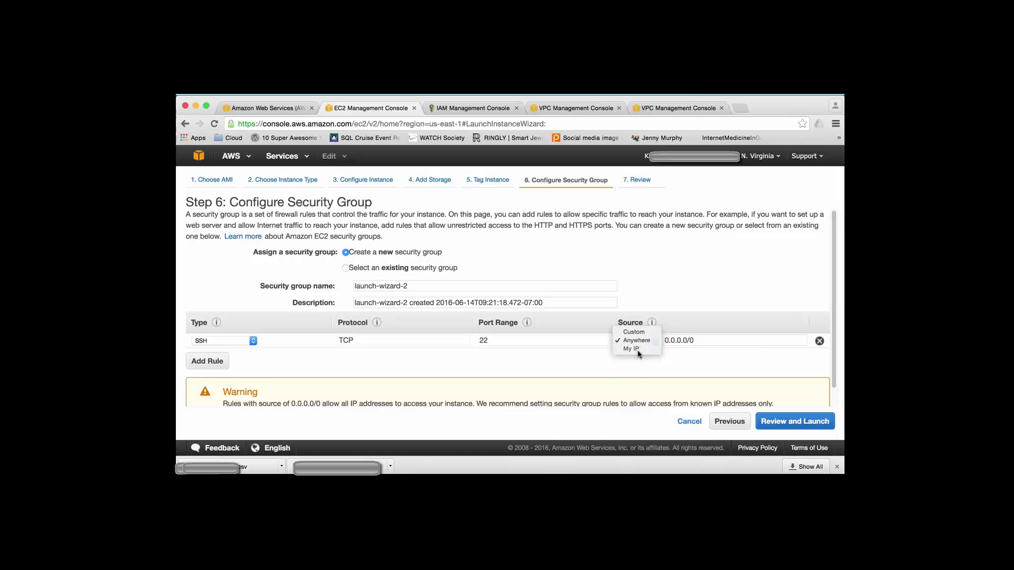
left_click(636, 349)
- Name the new security group kimshome, replace its description, and proceed to the launch review
left_click_drag(421, 281, 324, 284)
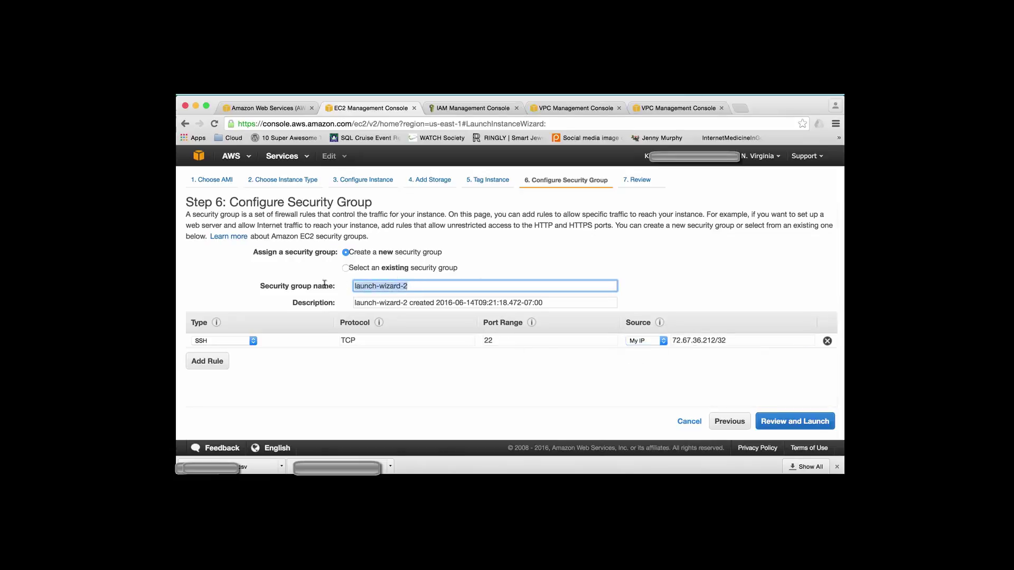
type("myhome")
key("Tab")
type("myhomeHost")
left_click(785, 423)
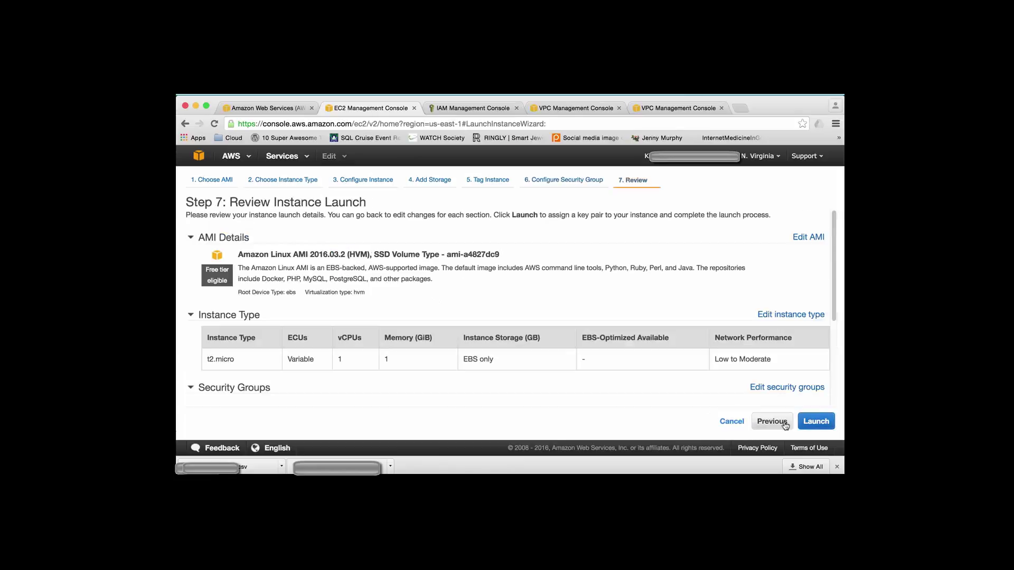
- Create and download a new key pair named charlie and launch the instance with it
left_click(815, 421)
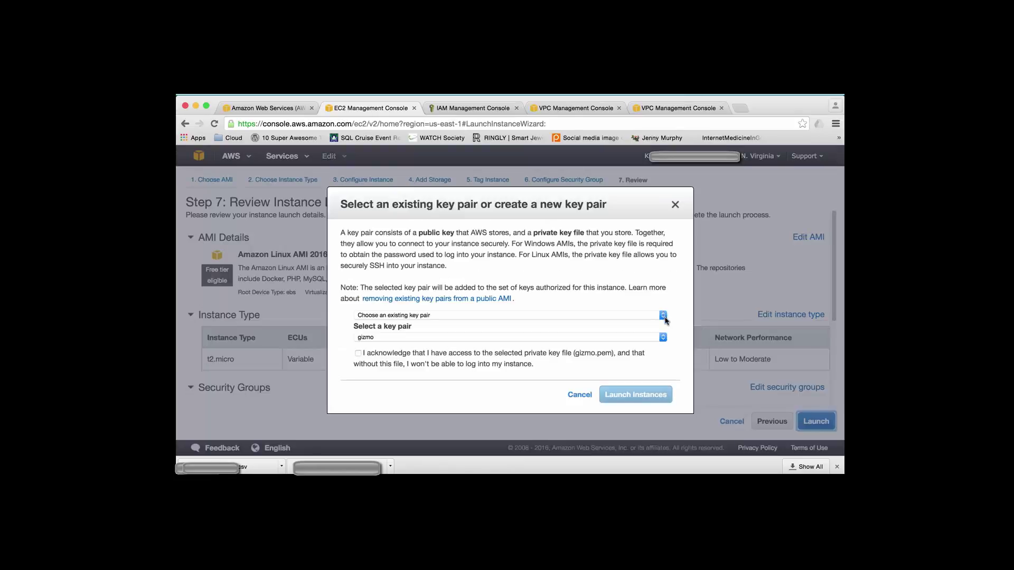
left_click(663, 316)
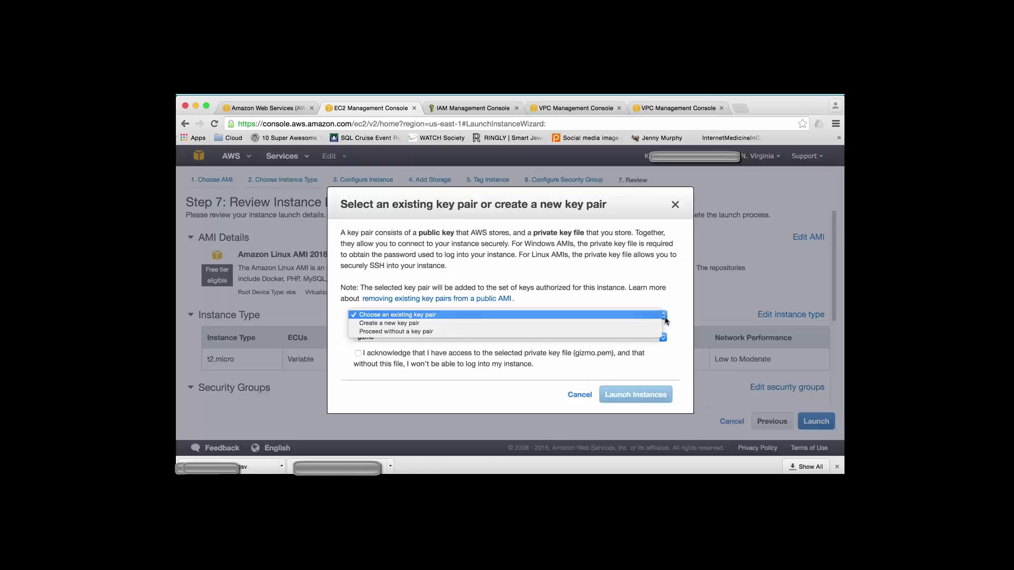
left_click(385, 323)
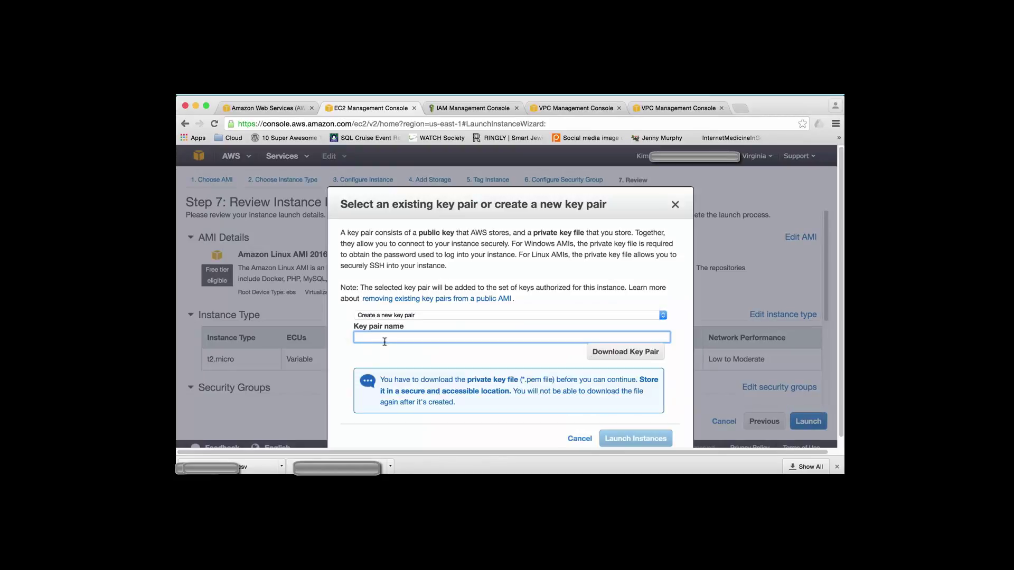
type("charlie")
left_click(617, 357)
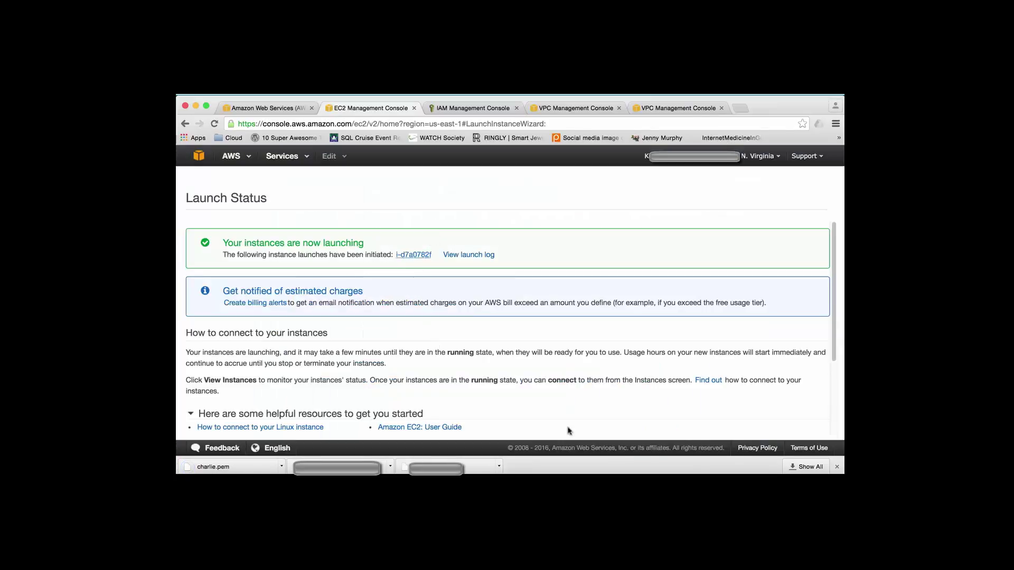
- Open the newly launched instance and examine its description details and standalone SSH client connection instructions
left_click(413, 257)
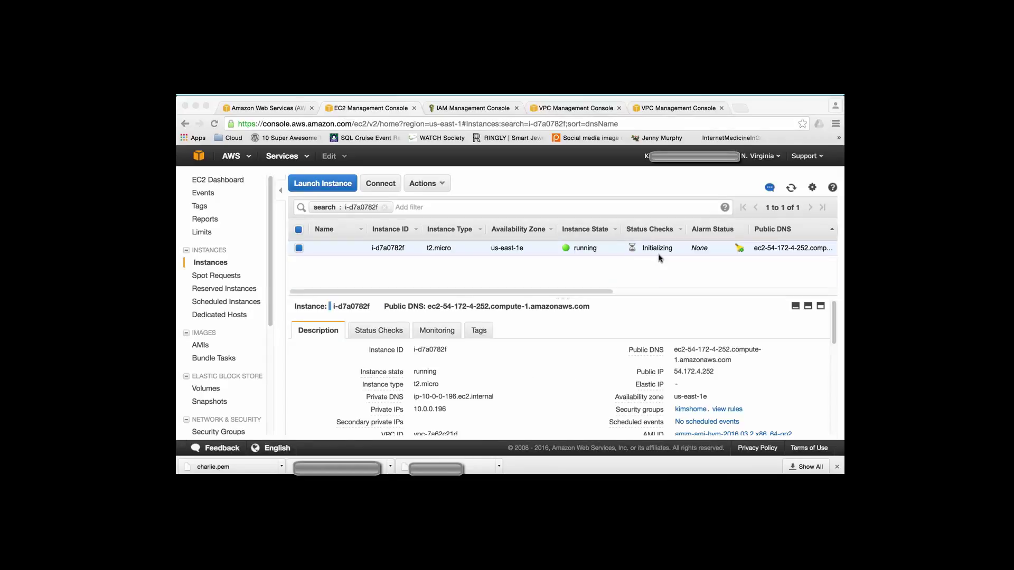
left_click(833, 327)
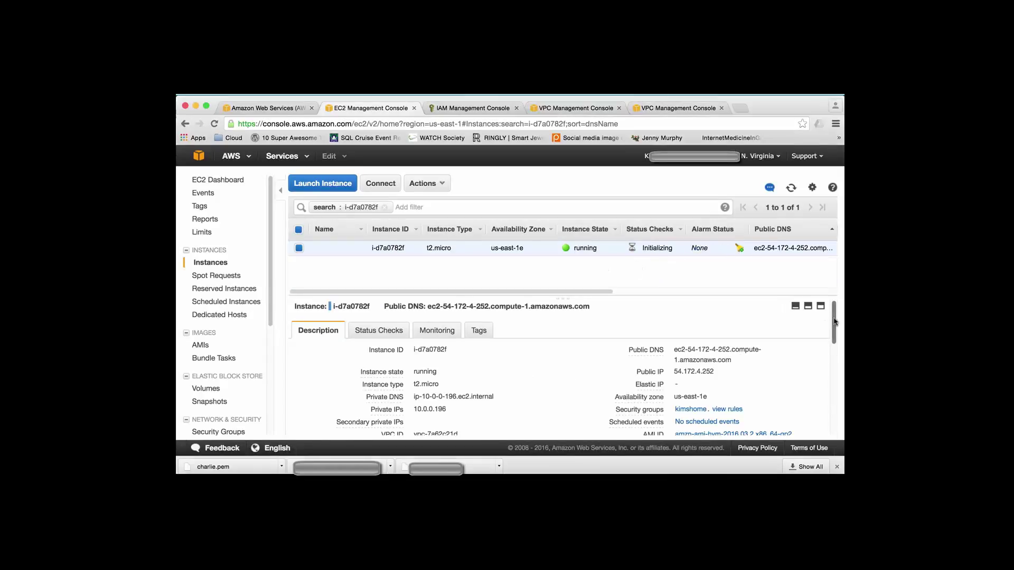
scroll(833, 326, "down", 3)
left_click(380, 184)
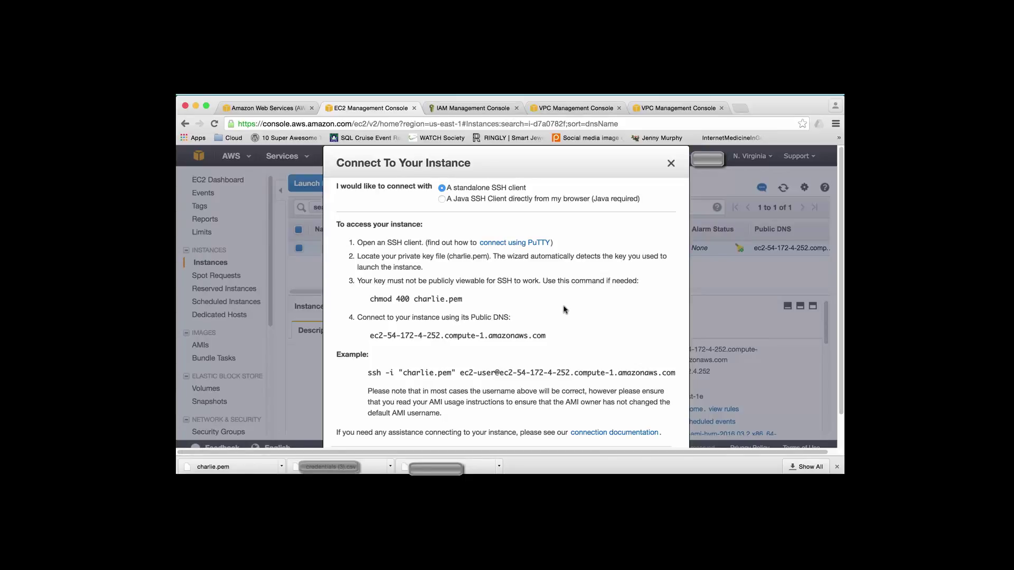
left_click(670, 163)
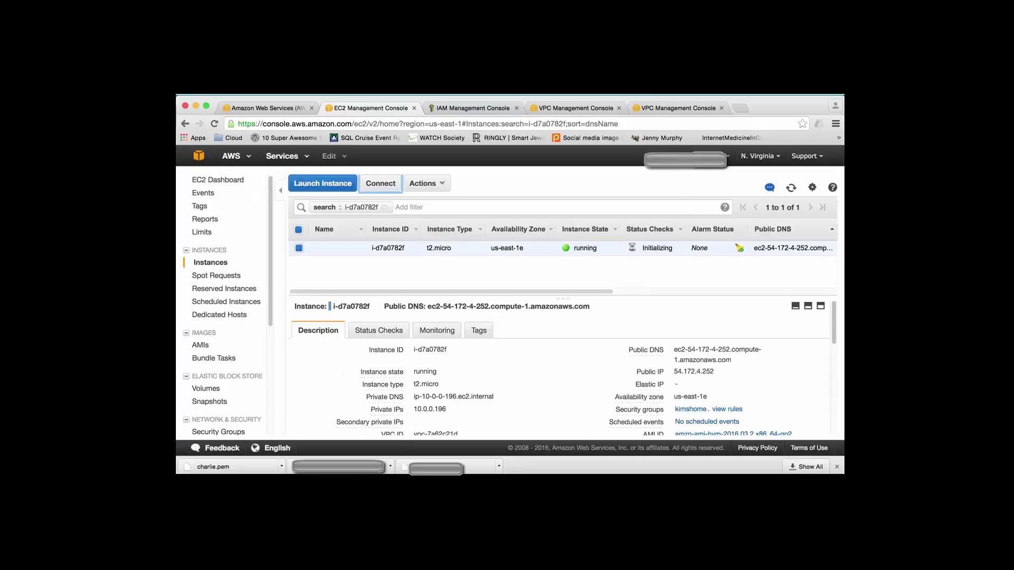
left_click(506, 471)
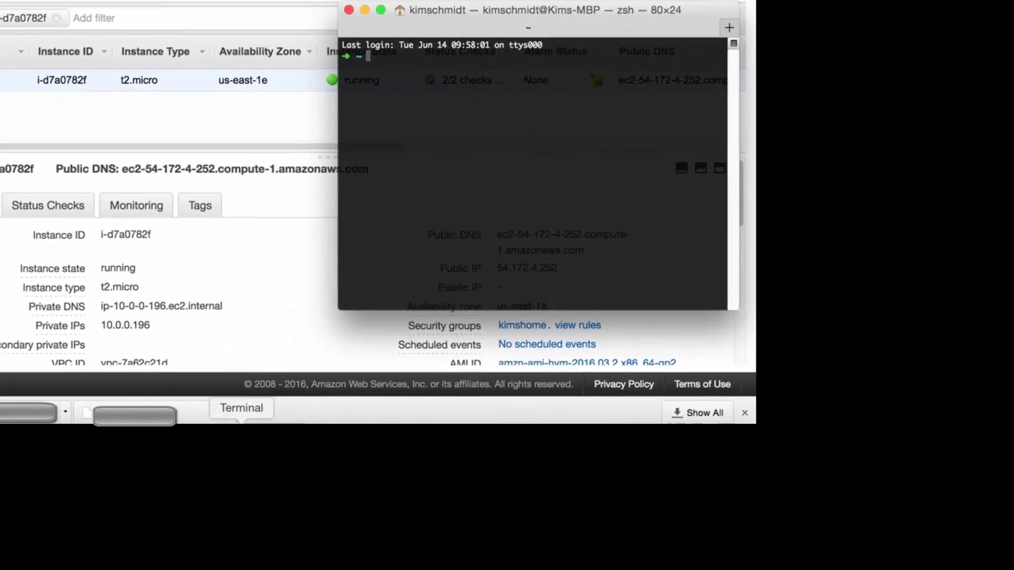
type("ssh -i ;")
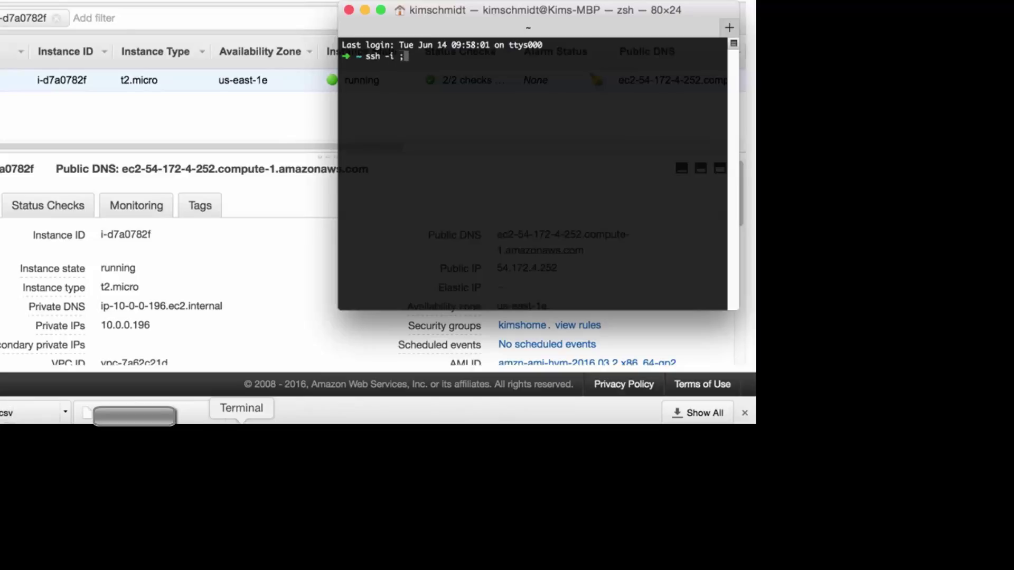
key("BackSpace")
type("'charlie.pem' ec2-user@")
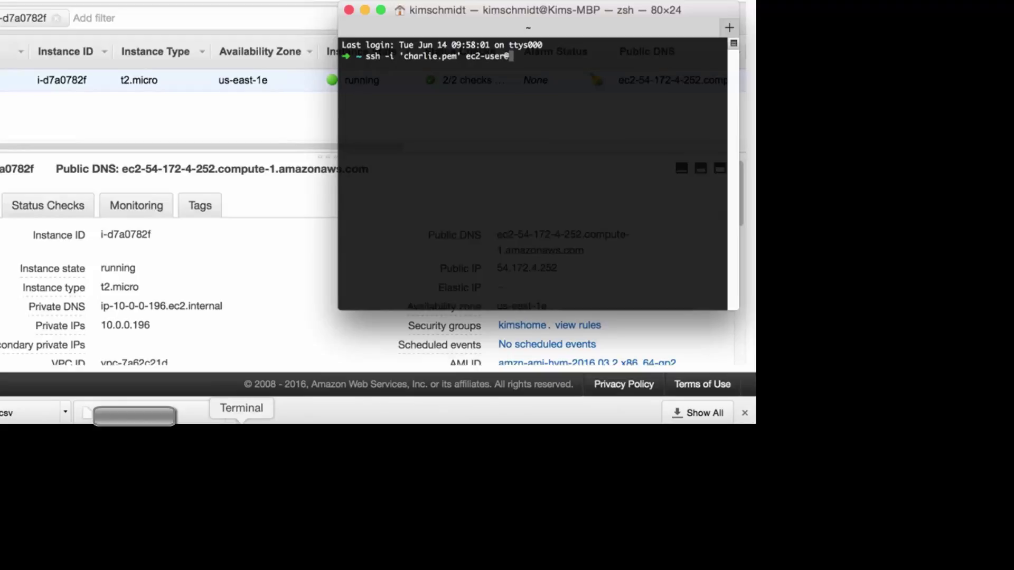
type("54.172.")
type("4.252")
key("Return")
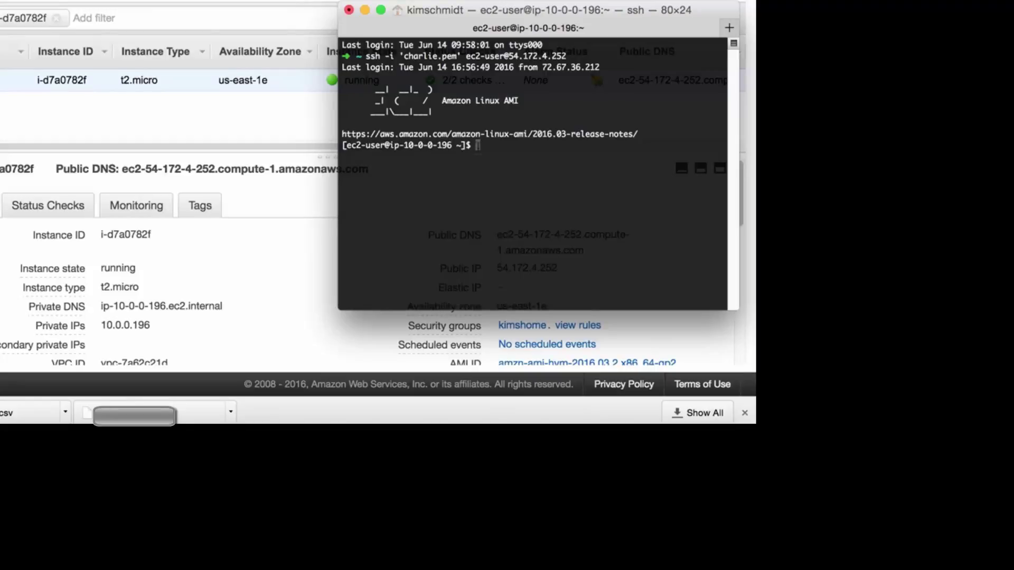
- Display the AWS CLI help for EC2 on the instance with aws ec2 help
type("aws ec2 help")
key("Return")
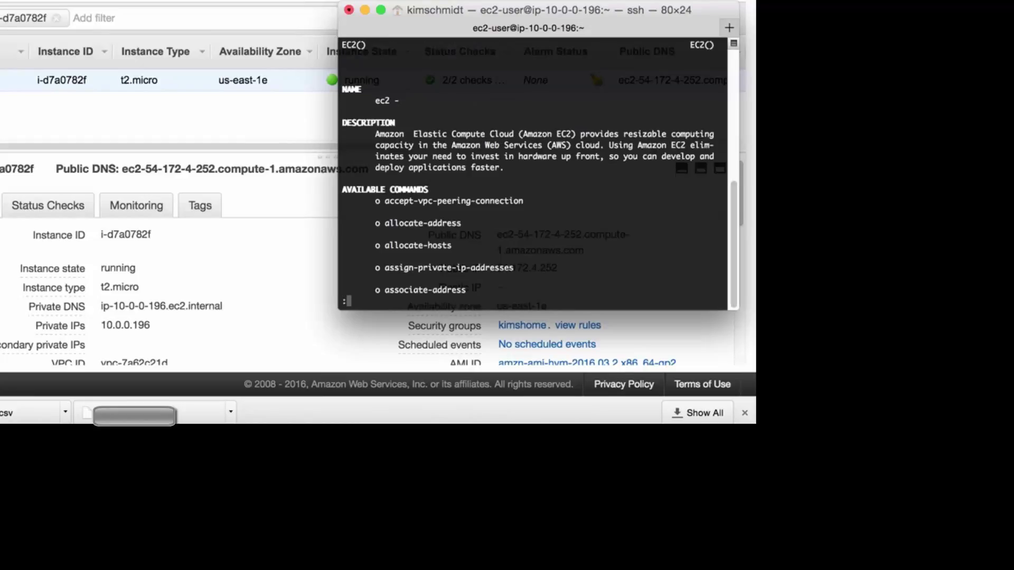